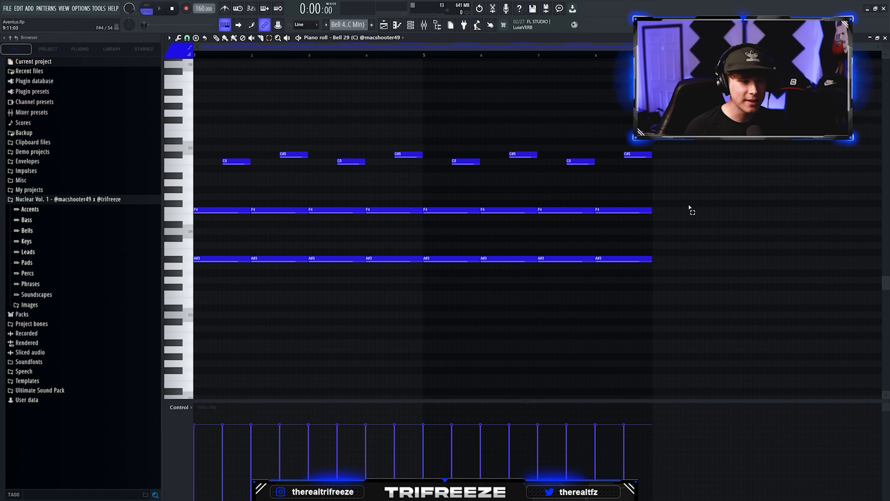
- Expand the Bells folder of the Nuclear Vol. 1 pack and close the Bell 29 piano roll
click(41, 229)
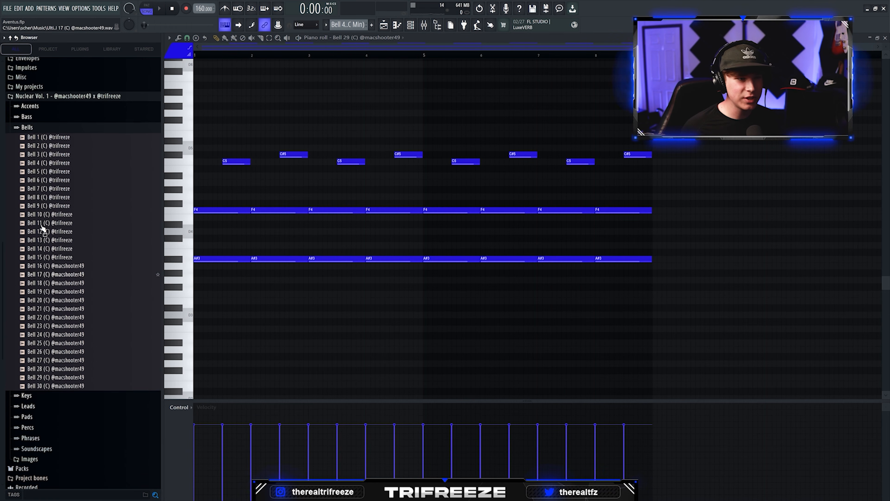
click(878, 38)
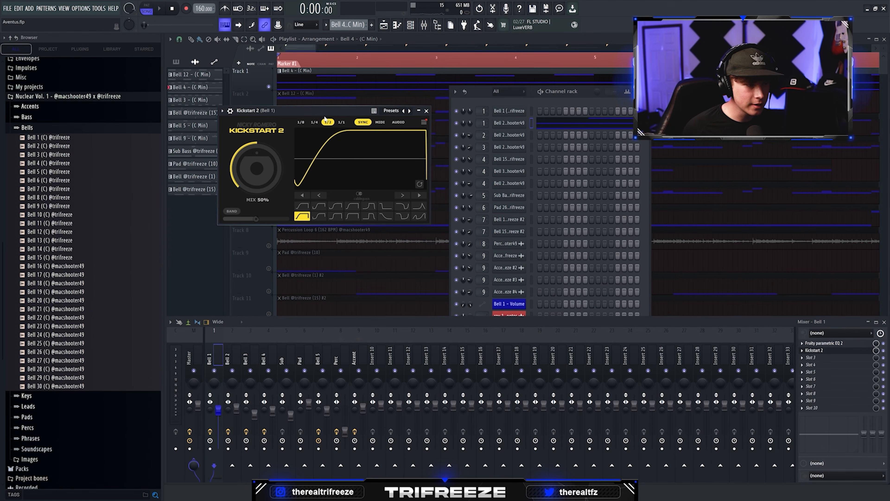
- Preview Bell 1 with the Kickstart 2 window moved aside, and close the plugin window
drag(319, 113, 351, 109)
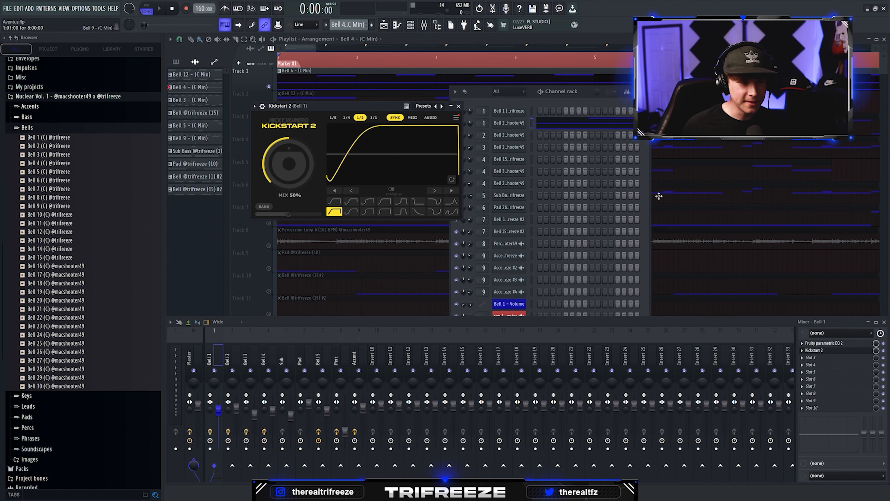
click(460, 107)
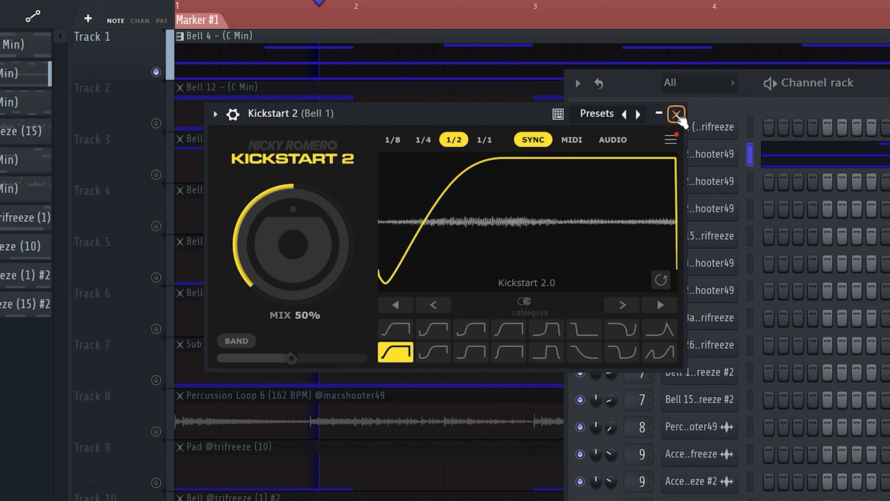
mouse_move(284, 245)
mouse_down()
mouse_move(284, 200)
mouse_move(285, 246)
mouse_up()
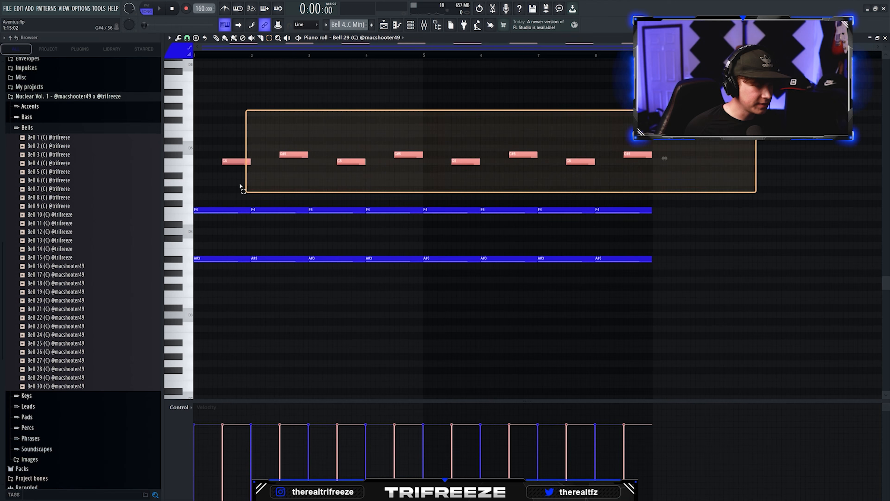
- Try the alternating C5 and C#5 notes of Bell 29 an octave lower, and return them to the upper octave
drag(240, 185, 240, 185)
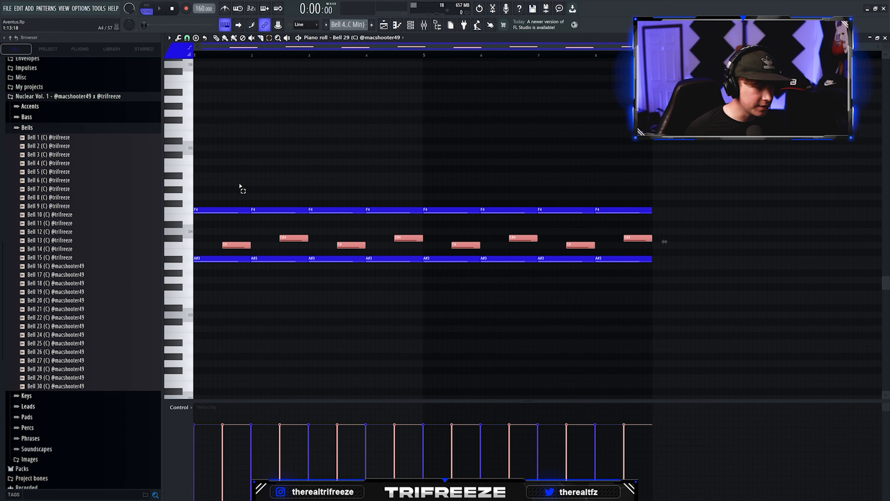
click(241, 186)
drag(235, 246, 235, 240)
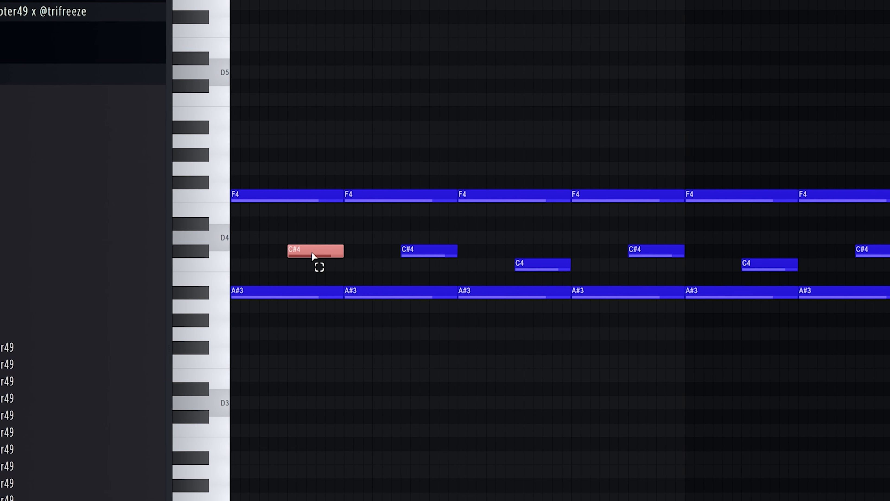
key(ctrl+a)
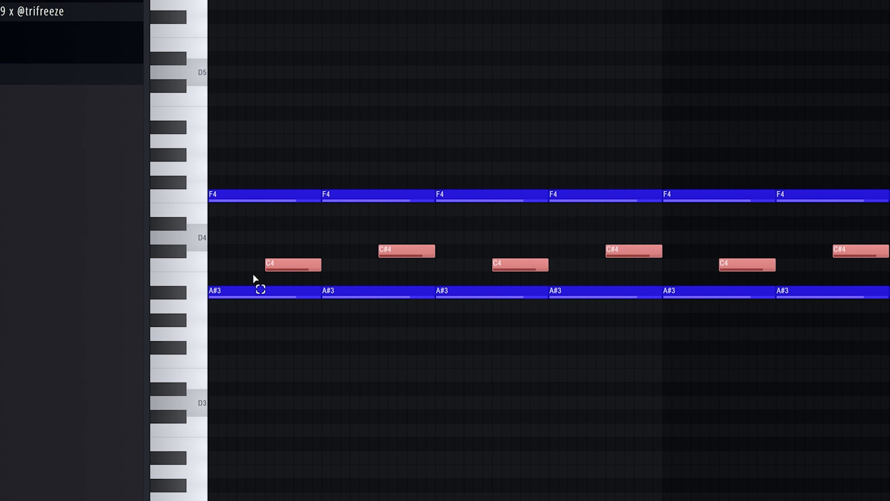
key(ctrl+Up)
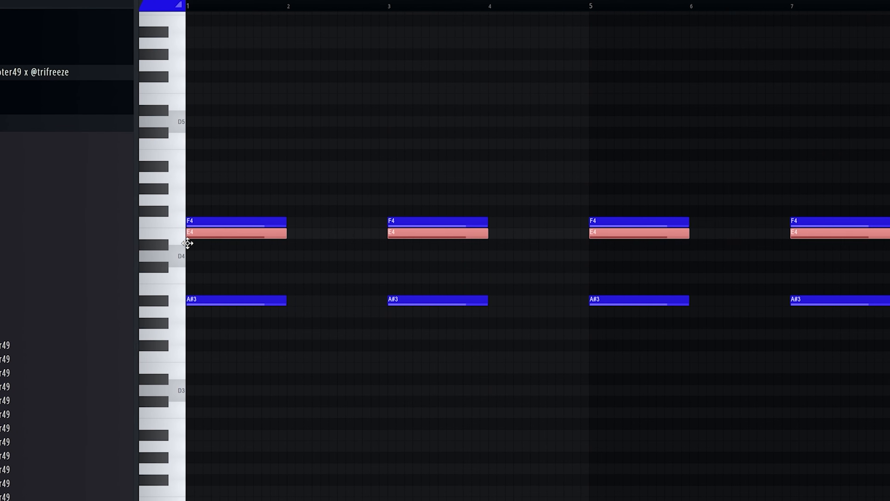
- Try C#4 middle notes in the Bell 24 chords, delete them again and close the piano roll
drag(185, 242, 177, 269)
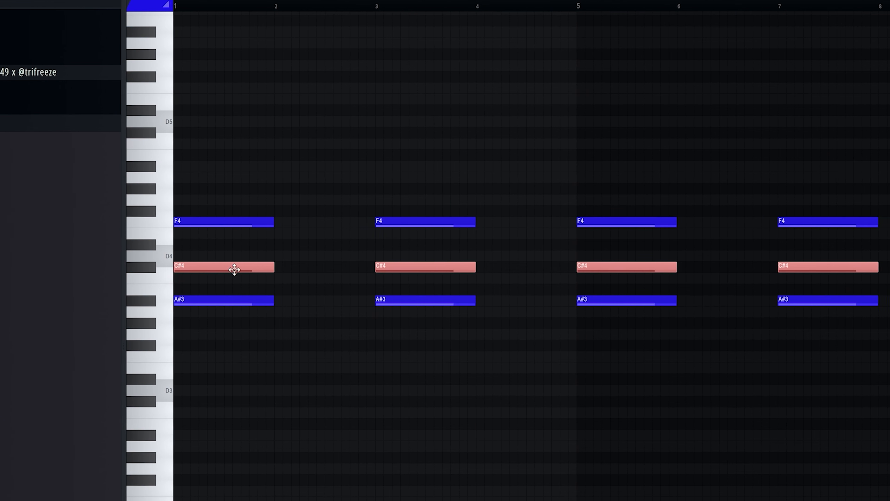
key(space)
key(Delete)
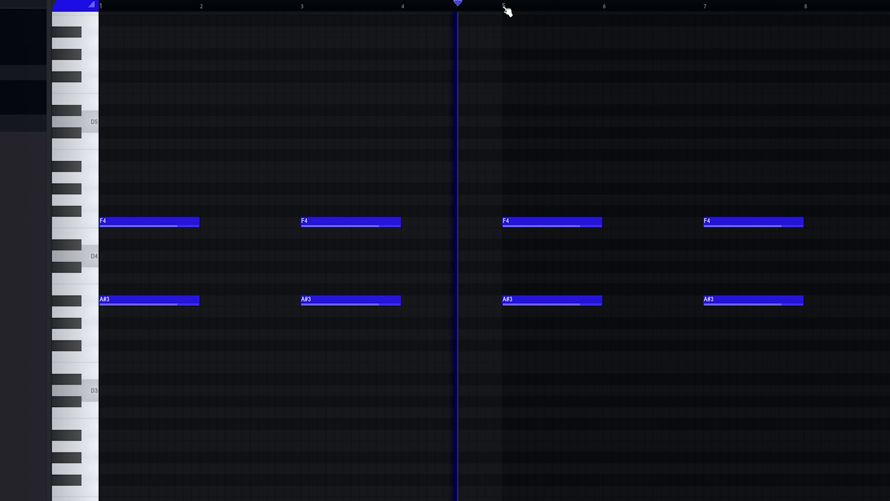
key(space)
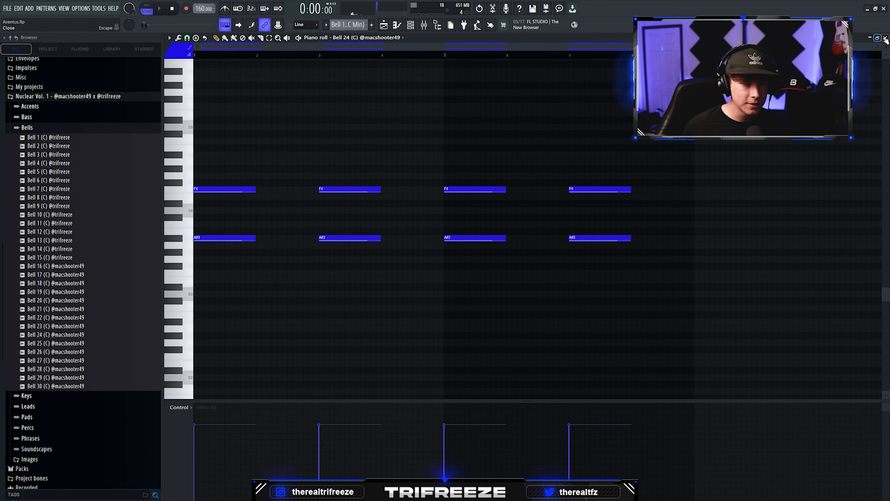
click(886, 38)
- Extend the Bell 12 clip on Track 2 to the start of bar 9 and delete the stray copy on Track 5
key(space)
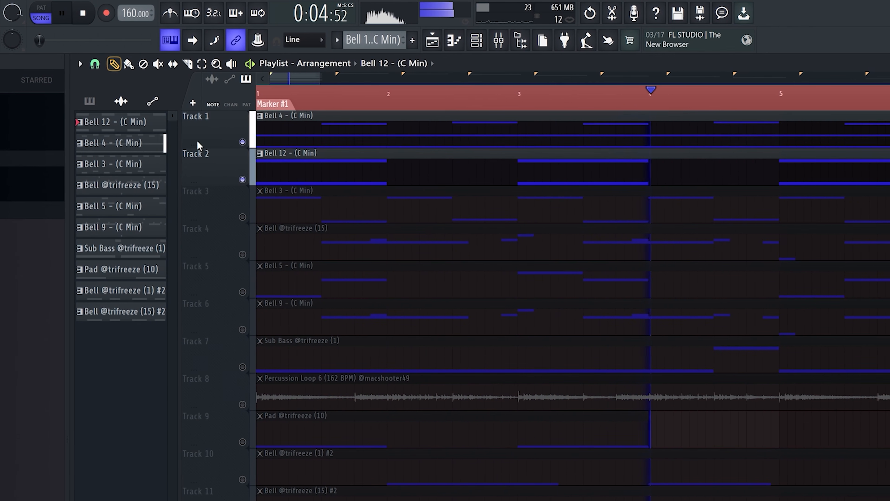
scroll(213, 163, down, 5)
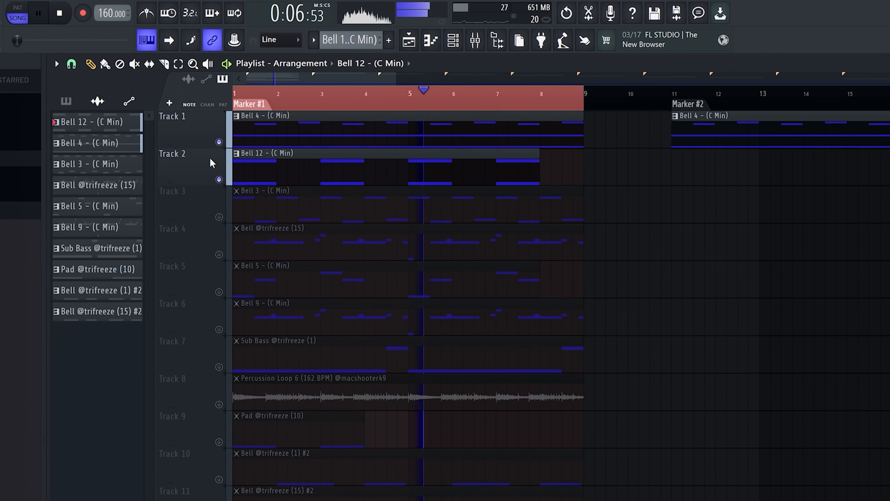
scroll(186, 170, up, 2)
drag(634, 155, 689, 153)
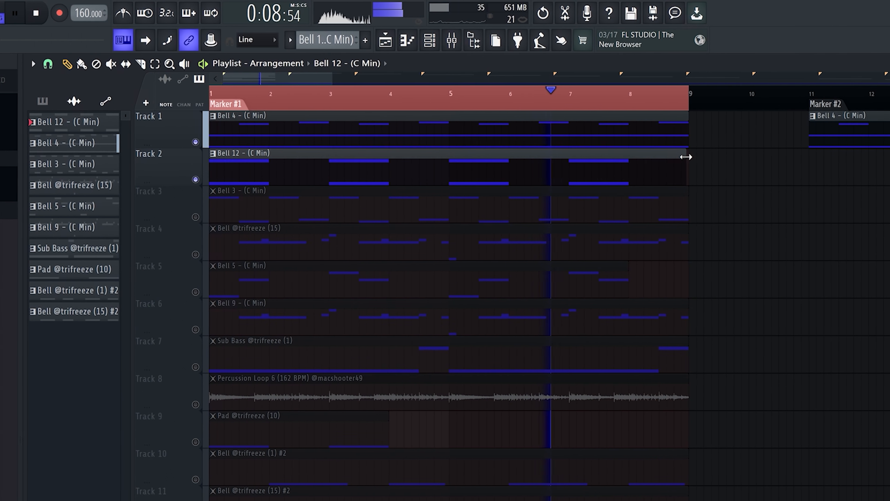
click(768, 283)
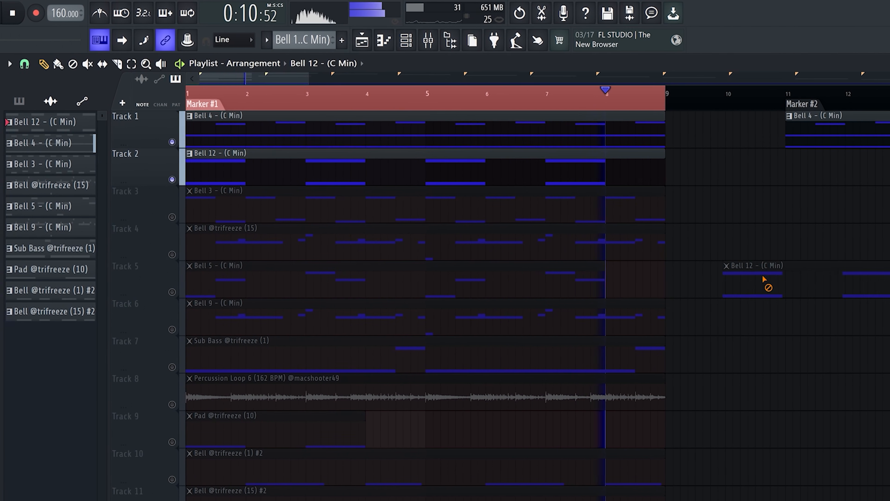
right_click(767, 283)
- Examine the channel rack for the Bell 12 pattern and close it
scroll(167, 189, up, 3)
click(389, 40)
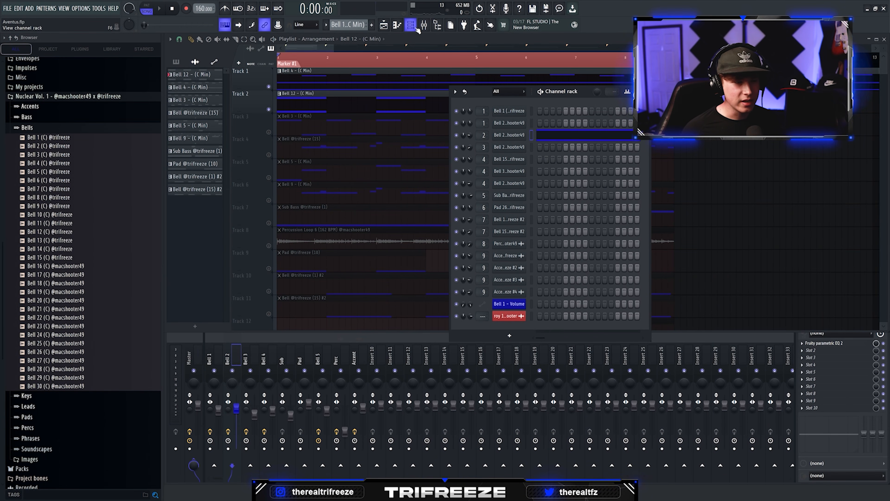
click(417, 28)
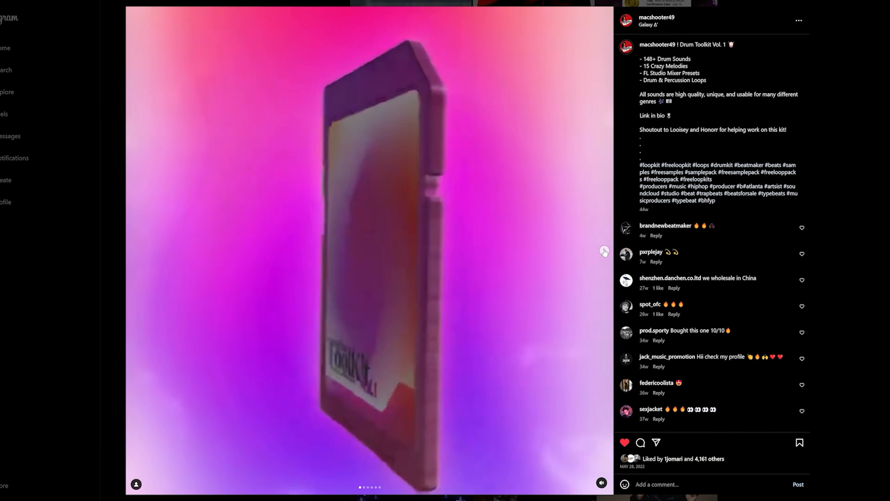
- Switch to Instagram and browse through the slides of the Drum Toolkit Vol. 1 post
click(604, 251)
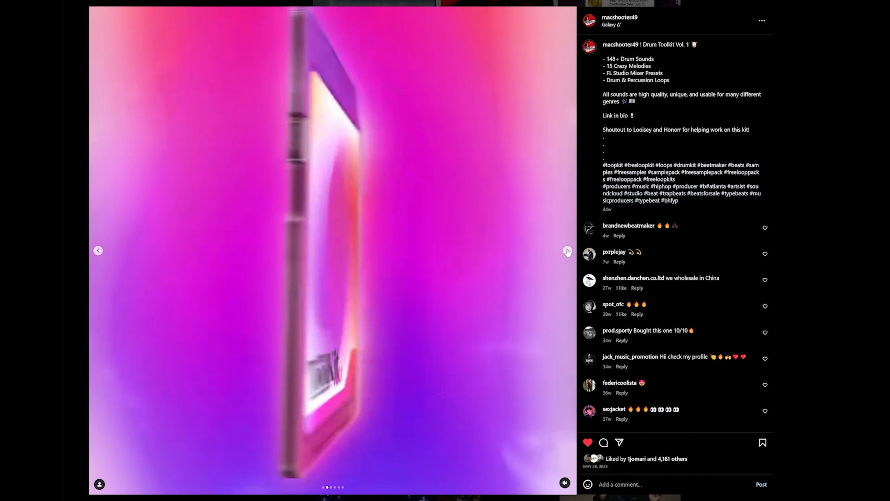
click(567, 251)
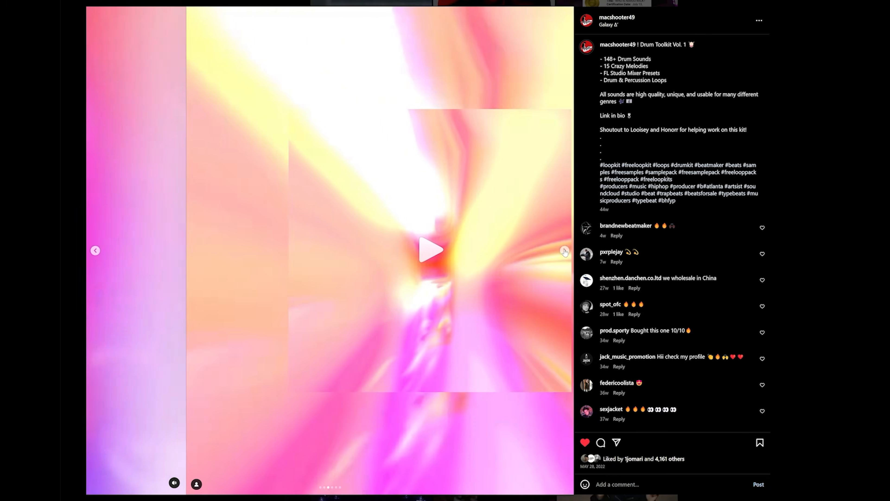
click(568, 251)
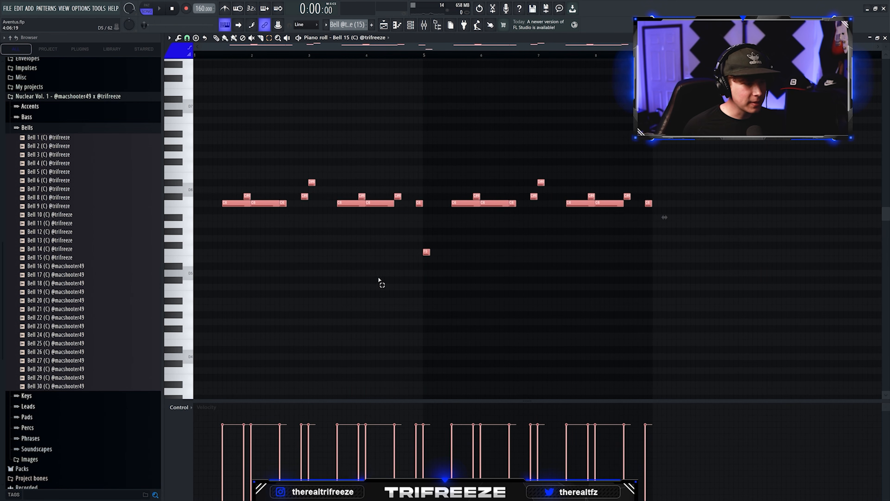
- Deselect all notes in the Bell 15 piano roll and examine the melody
ctrl+click(379, 280)
scroll(221, 242, up, 1)
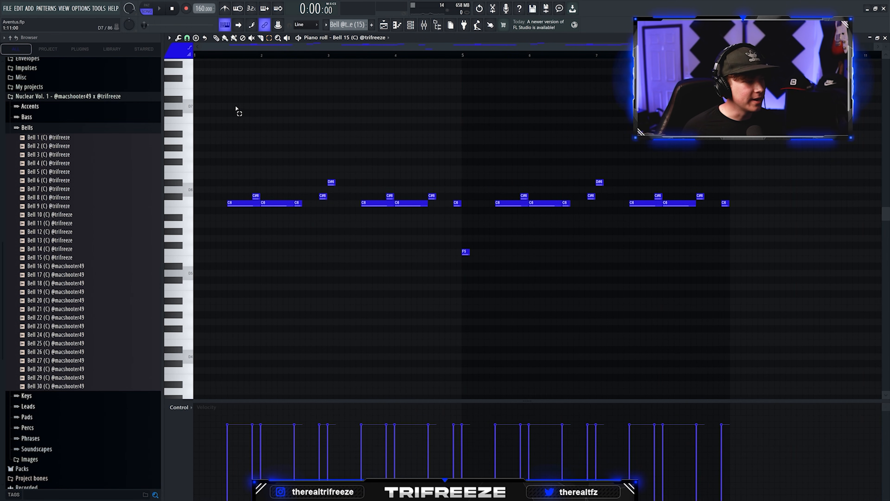
scroll(438, 145, down, 1)
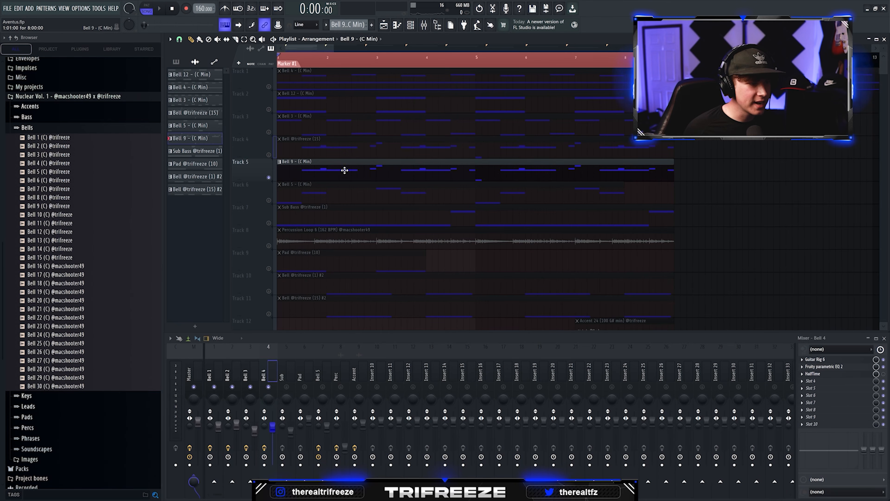
- Open the notes of the Bell 9 pattern and preview Tracks 4 and 5 together in the playlist
click(411, 26)
click(541, 155)
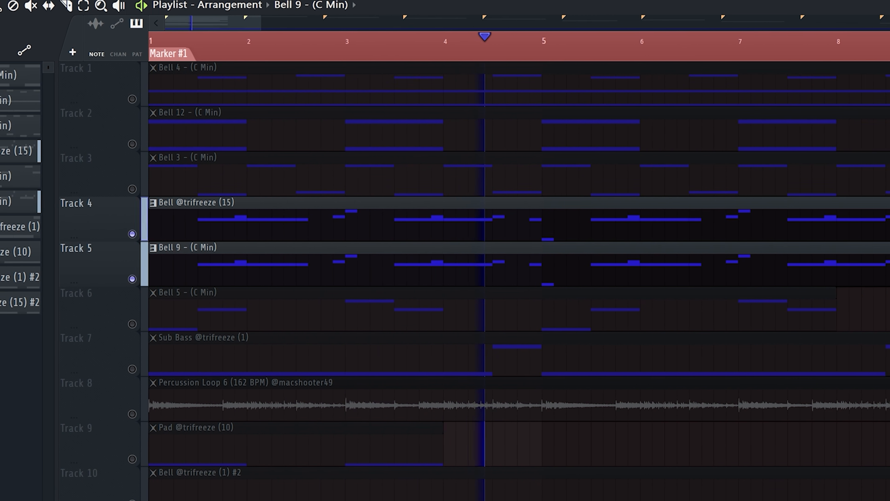
key(space)
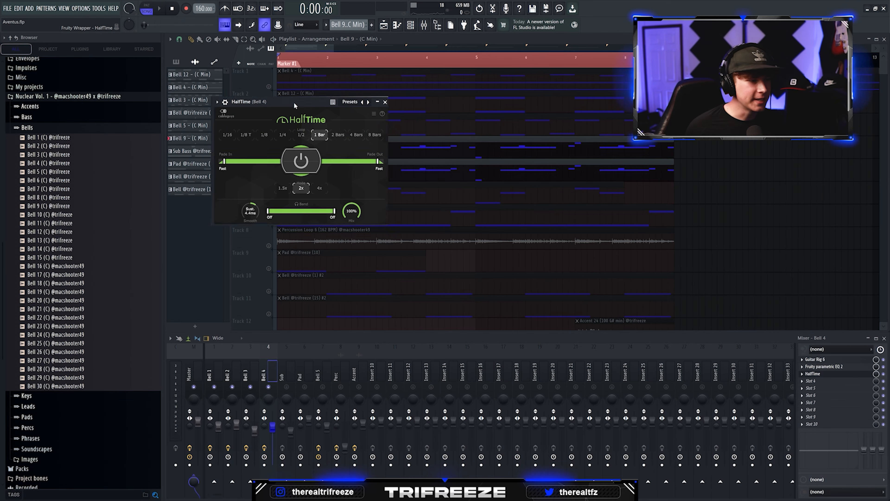
- Move the HalfTime window on Bell 4 aside, preview the layered bell tracks and stop playback
drag(270, 105, 623, 139)
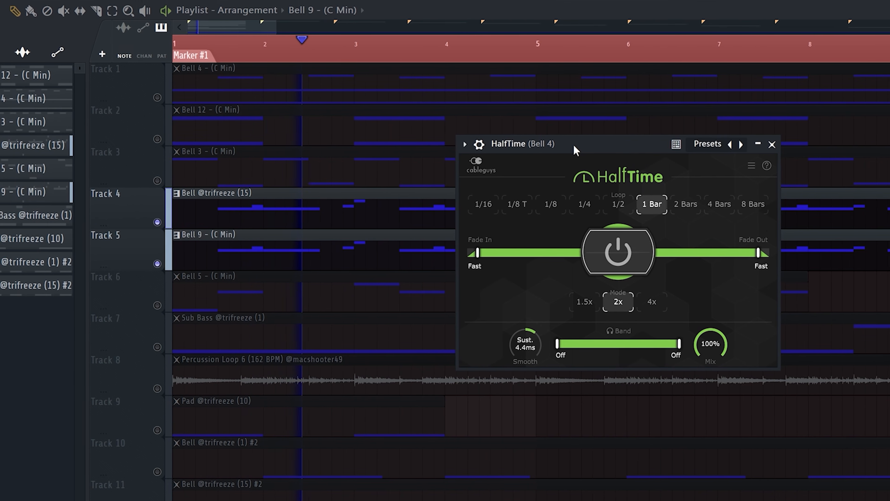
drag(574, 147, 889, 190)
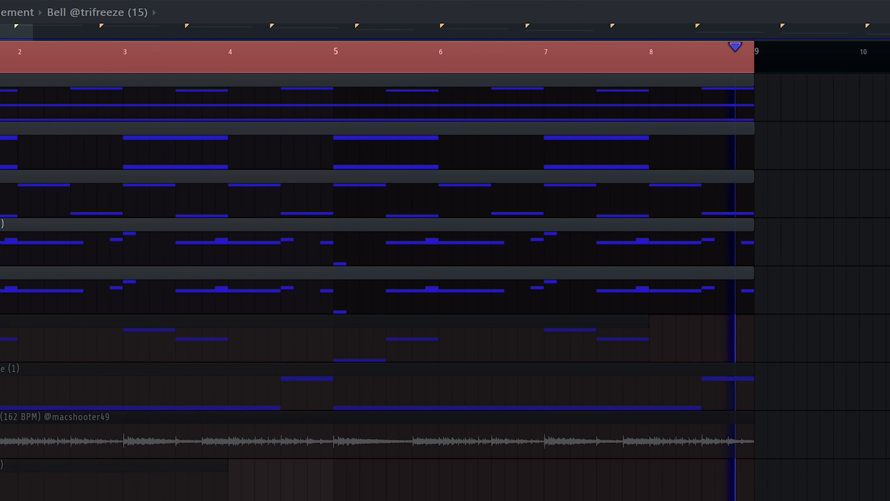
click(175, 9)
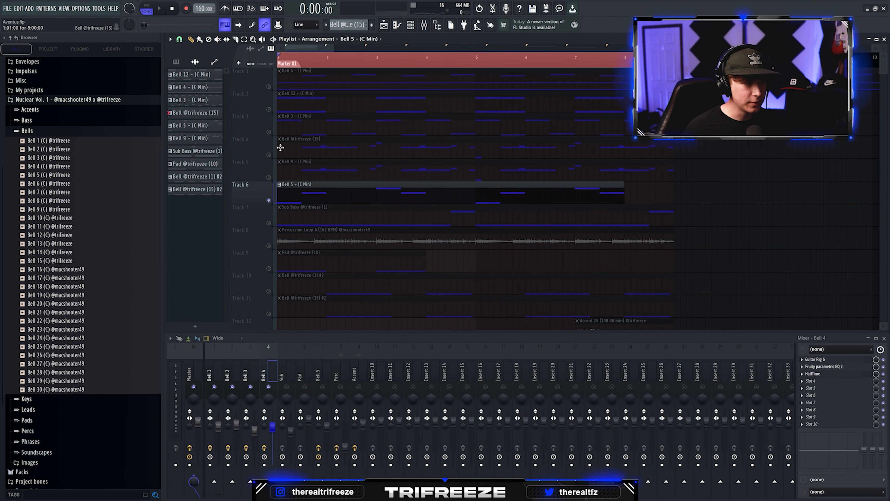
- Open the Bell 30 notes of the Bell 5 pattern and preview them
click(411, 25)
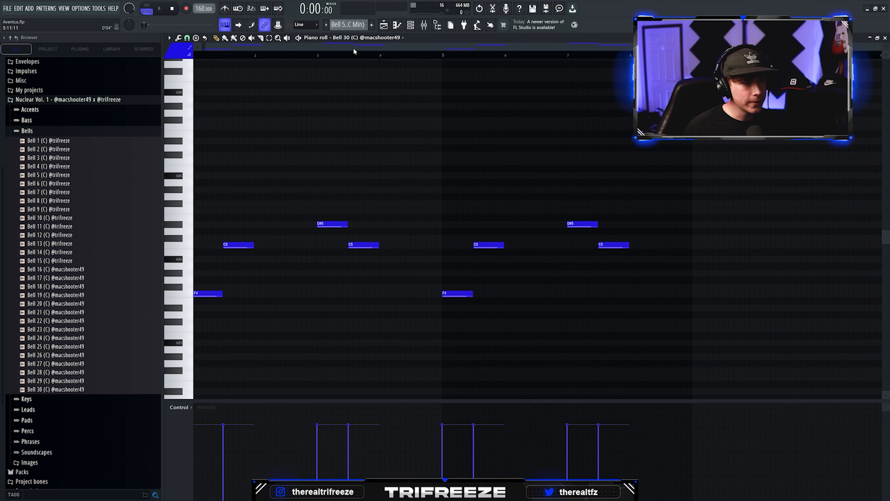
key(space)
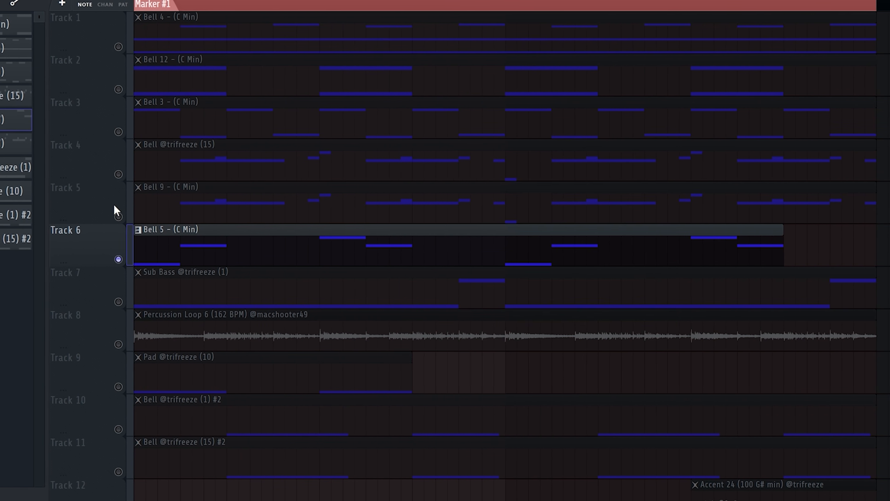
- Unmute the other bell tracks to preview Tracks 1 to 6 together, and stop playback
click(140, 216)
click(140, 175)
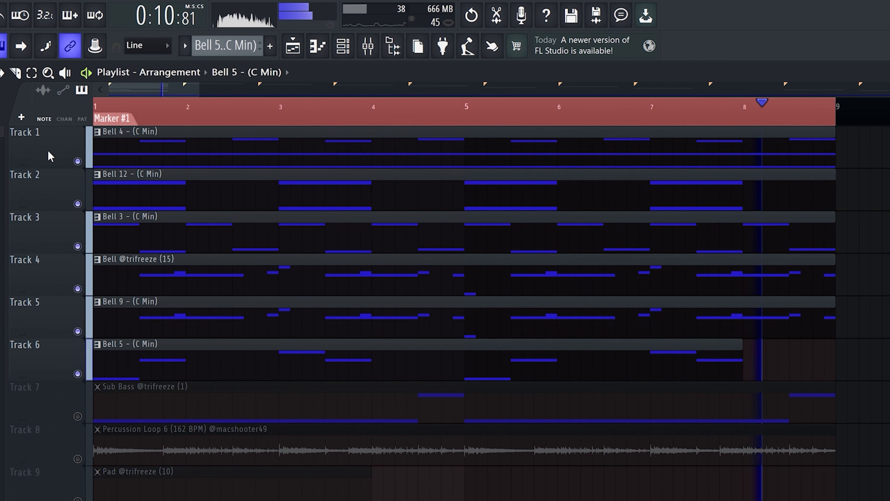
click(174, 9)
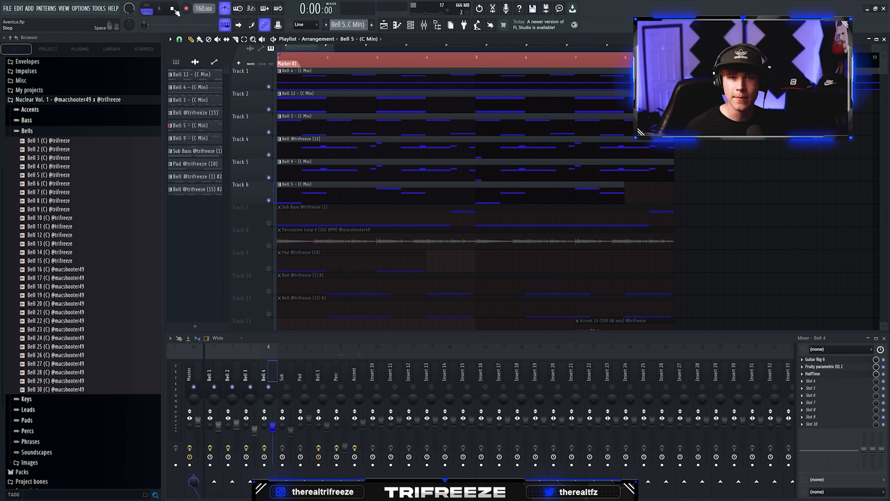
- Solo Track 4, switch the solo to Track 7 and open the Sub Bass notes in the piano roll
right_click(269, 154)
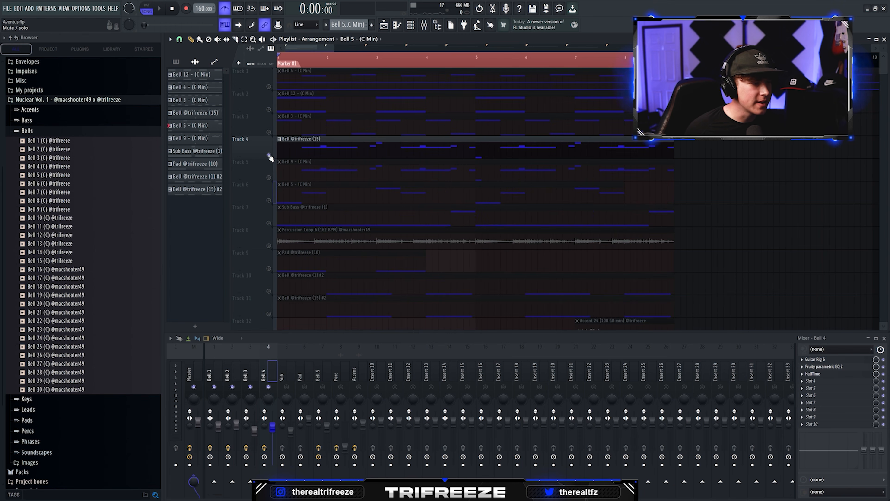
right_click(269, 222)
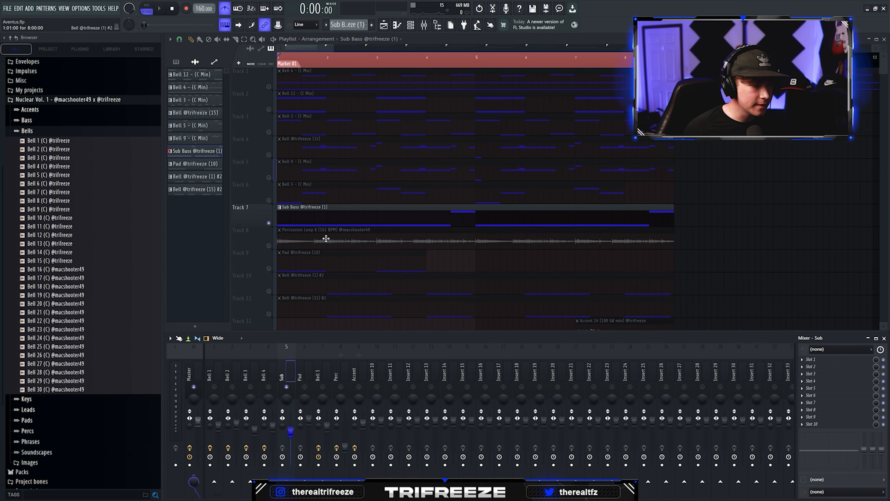
double_click(334, 219)
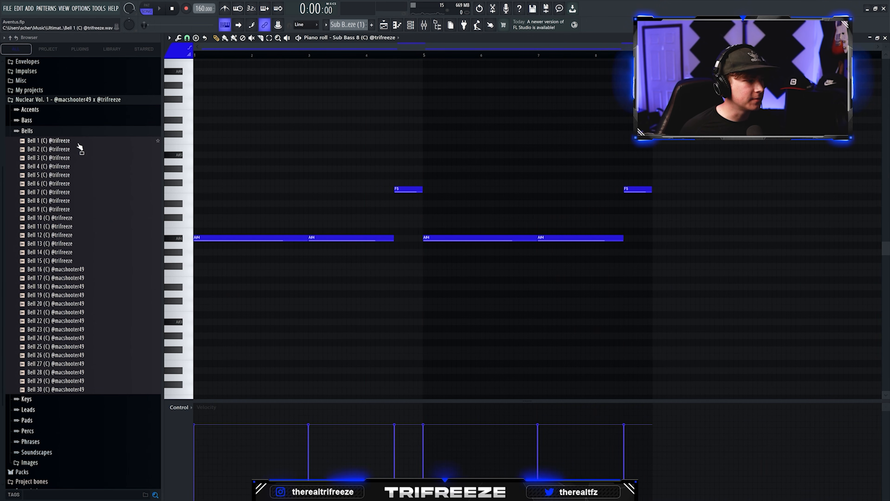
- List the Live Bass samples in the sample kit's Bass folder, and preview Percussion Loop 6 on Track 8 alone
click(63, 131)
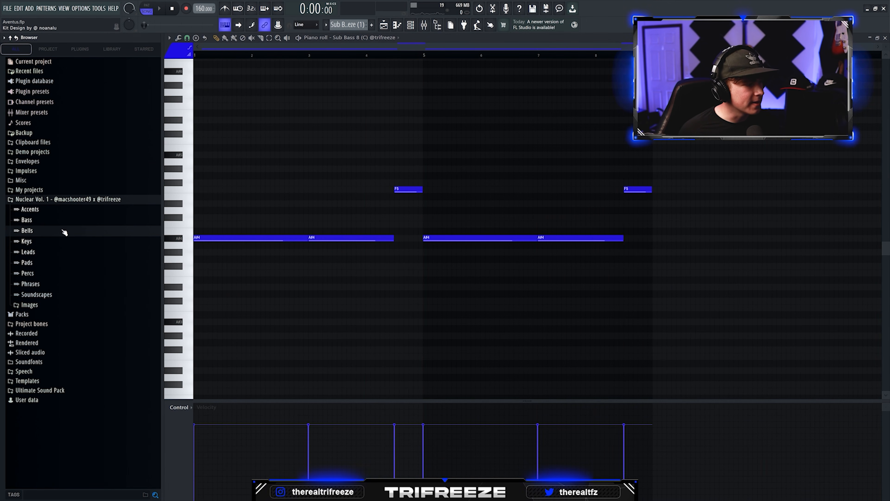
click(45, 229)
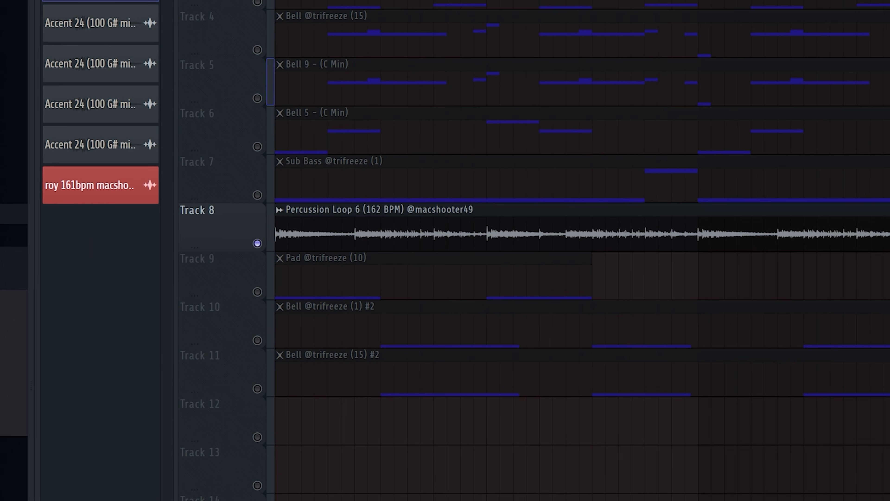
key(space)
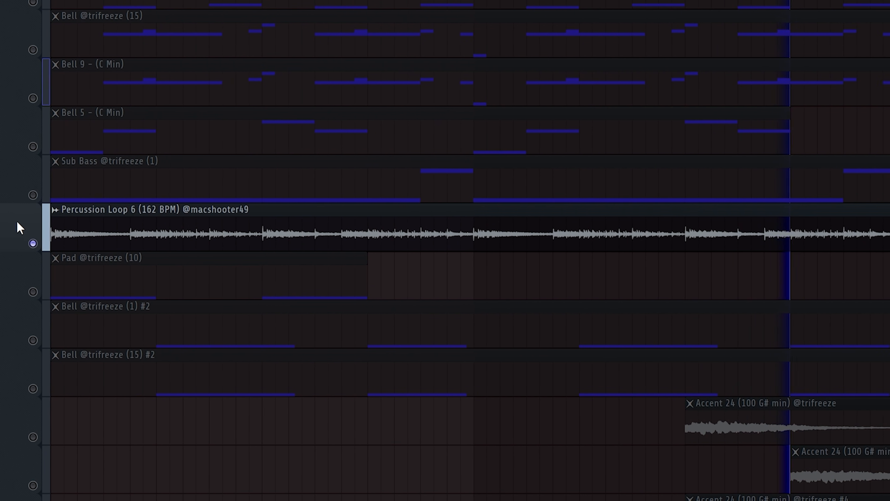
click(173, 8)
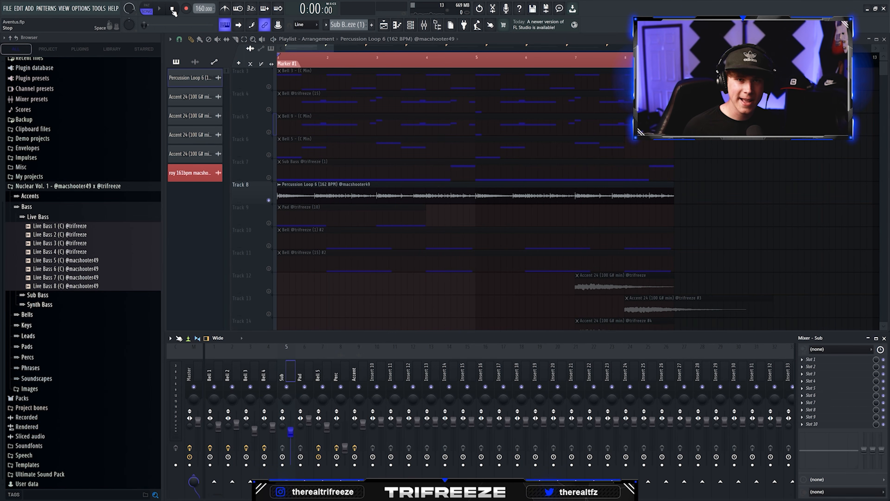
- Preview the Pad pattern on Track 9 alone, and solo the bell patterns on Tracks 10 and 11 one by one
key(space)
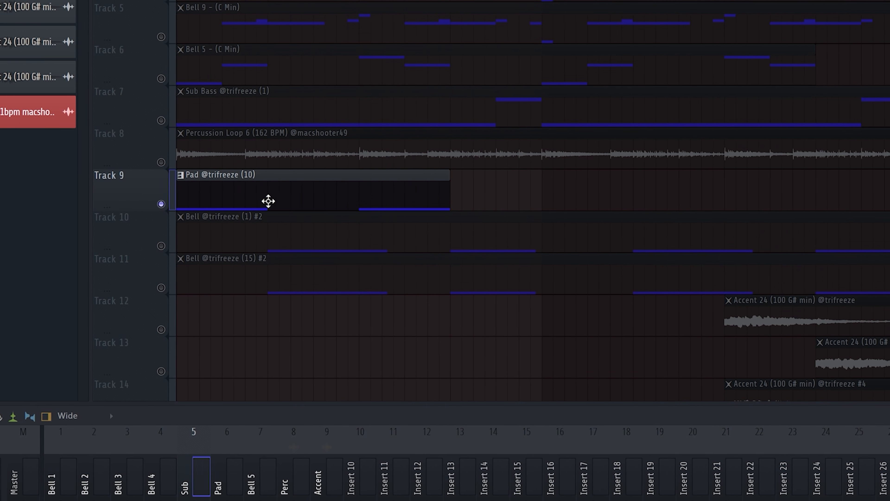
drag(169, 246, 169, 287)
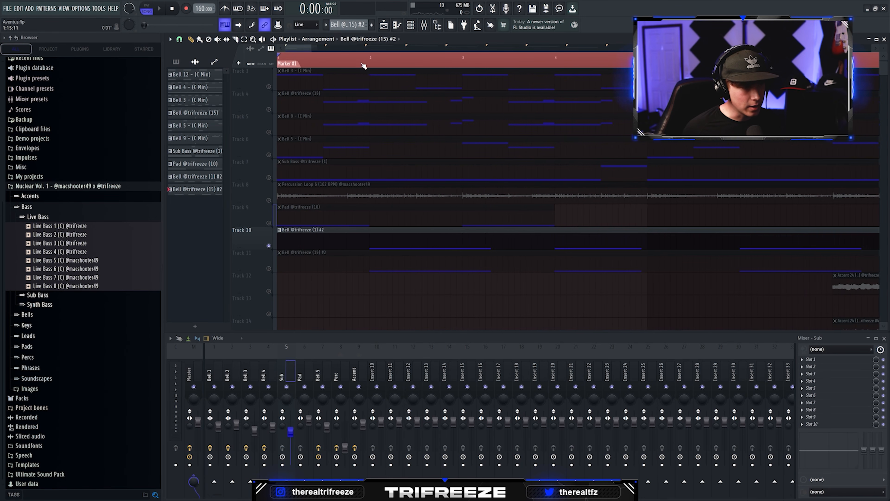
key(space)
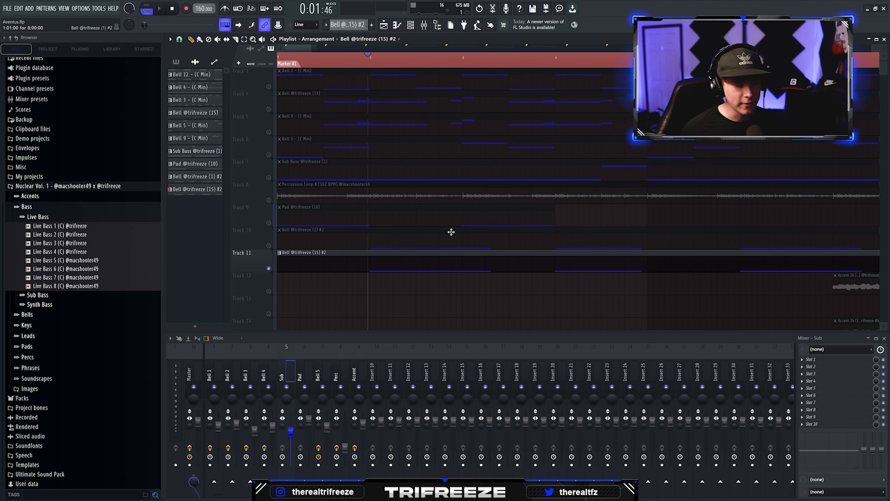
- Open the Bell 15 notes of the Bell (15) #2 pattern in the piano roll and preview them
key(space)
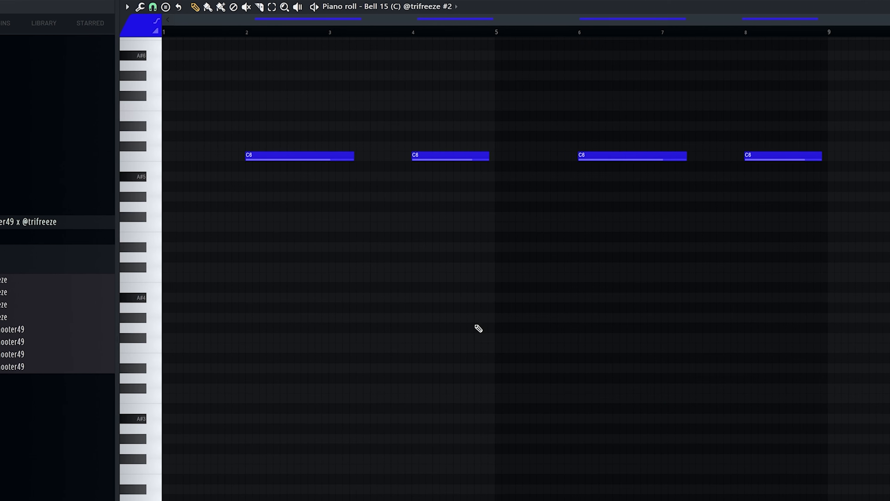
key(ctrl+Down)
key(space)
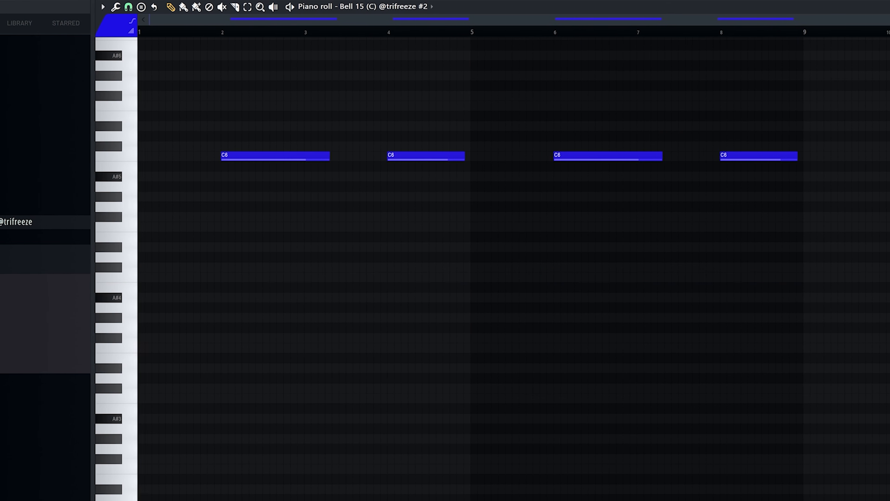
- Return to the playlist and preview the pad and two bell patterns on Tracks 9 to 11 together
click(271, 336)
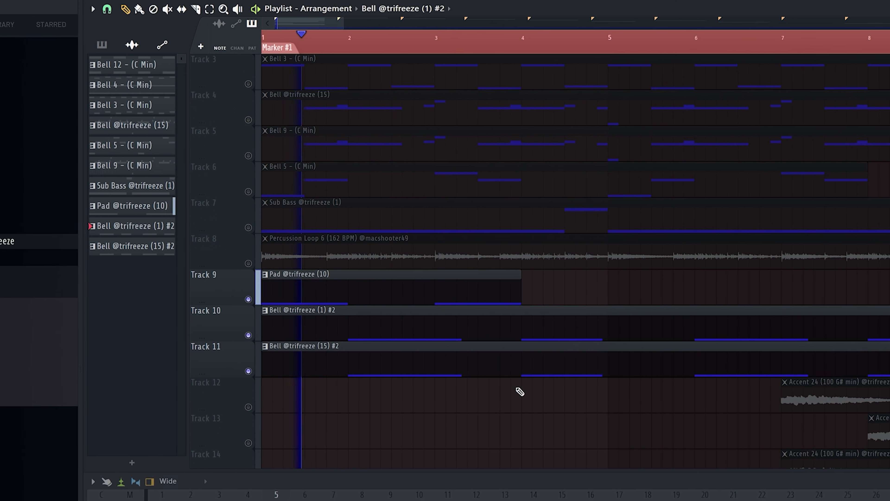
scroll(468, 418, down, 4)
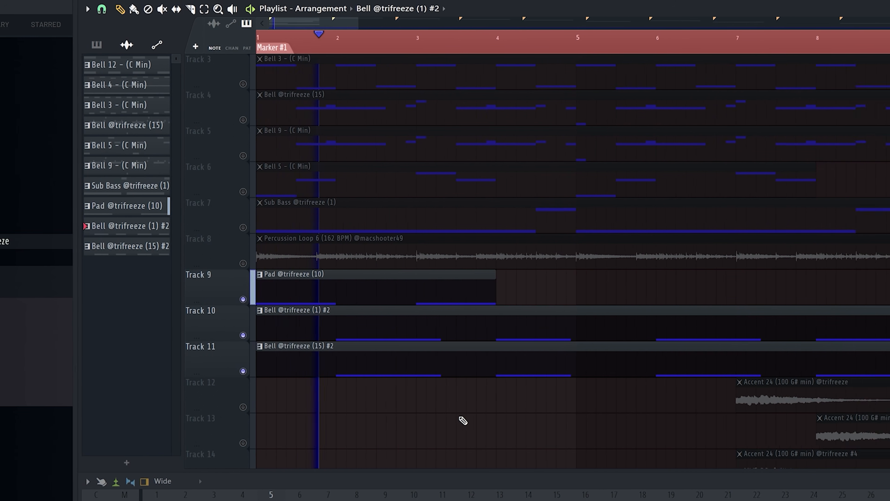
scroll(218, 364, up, 1)
scroll(198, 361, down, 4)
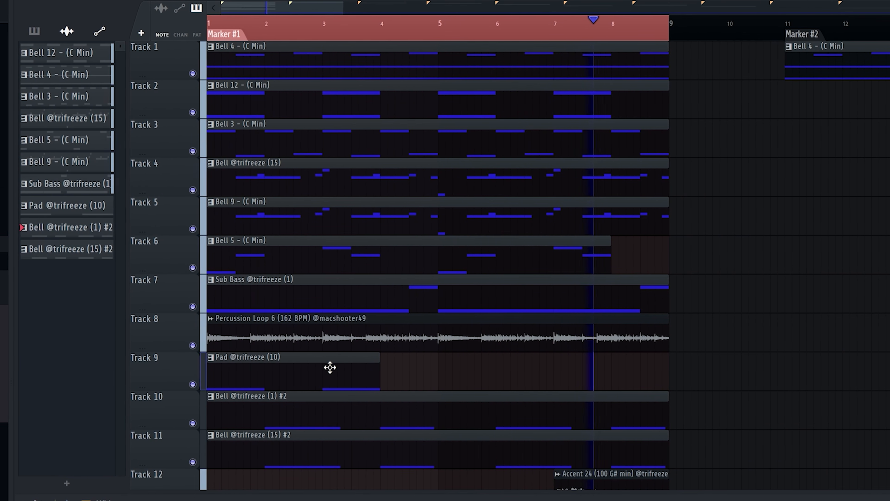
- Place the Pad clip on Track 10 between the two bell patterns, and remove the extra copy placed at bar 5
scroll(323, 367, down, 4)
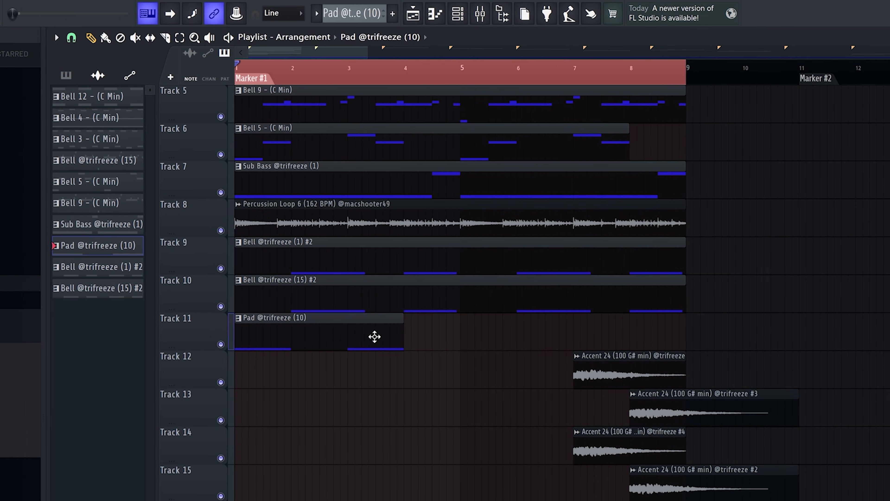
scroll(358, 215, up, 1)
click(414, 197)
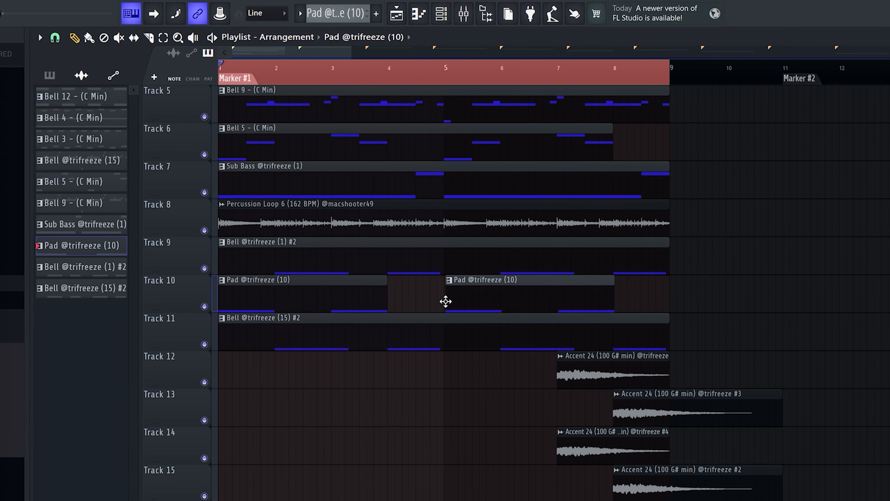
right_click(499, 304)
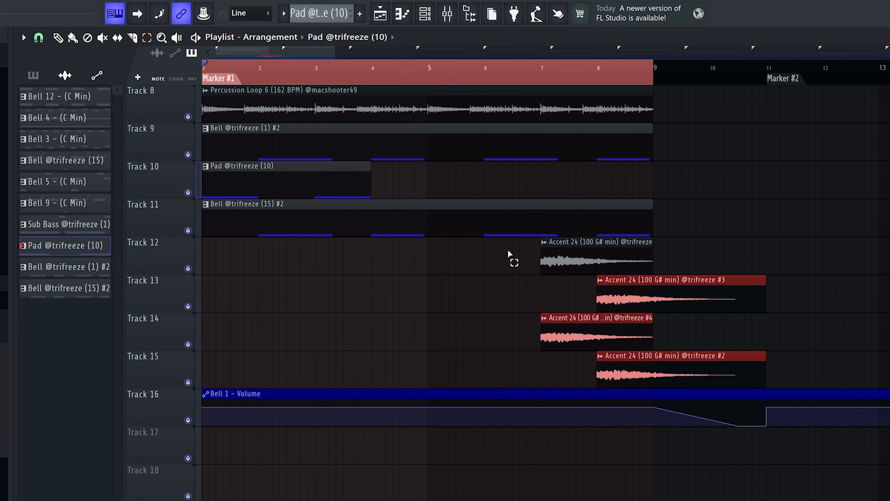
- Select the Accent 24 clips below the bell tracks, and list the sample kit's Accents folder in the browser
drag(510, 256, 650, 368)
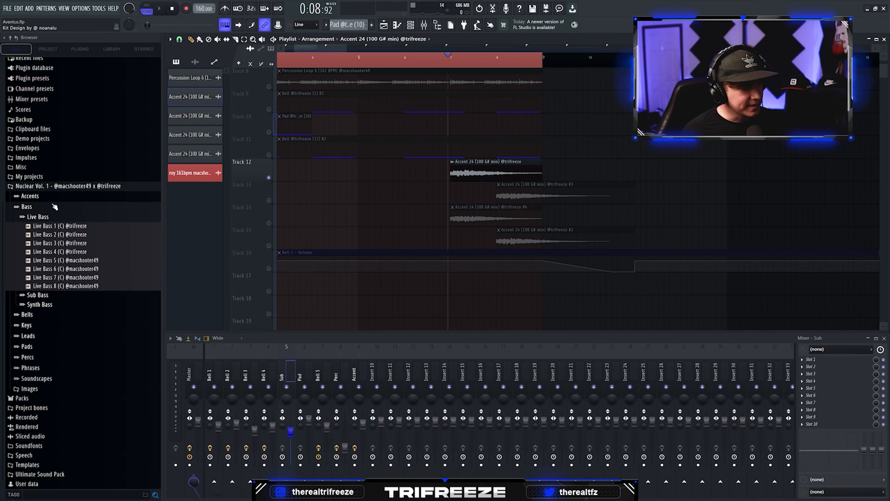
click(53, 206)
click(54, 210)
click(162, 298)
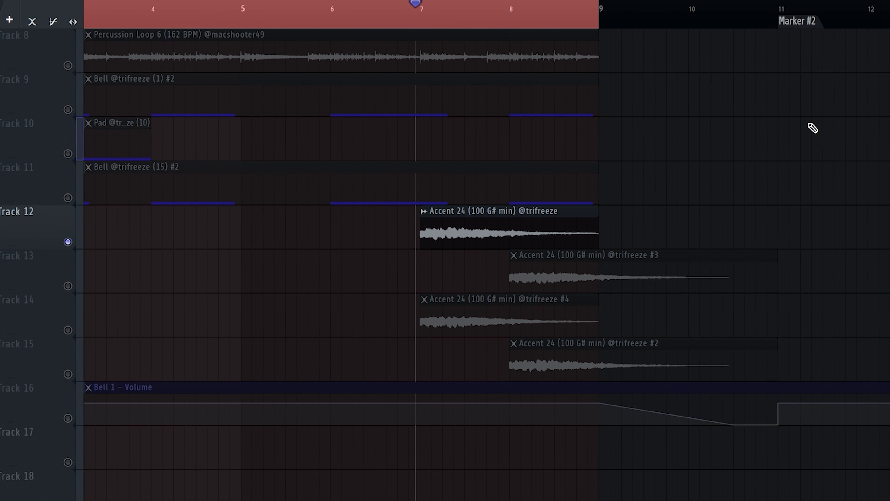
- Preview the Accent 24 clip on Track 12 by itself
key(space)
key(space)
key(space)
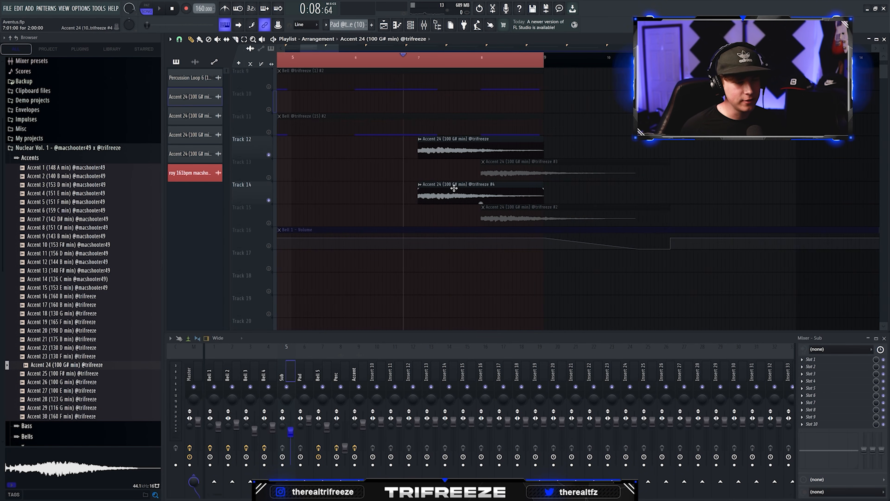
- Inspect the pitch settings of the Accent 24 #4 clip on Track 14, and preview it together with the Track 12 accent
double_click(454, 188)
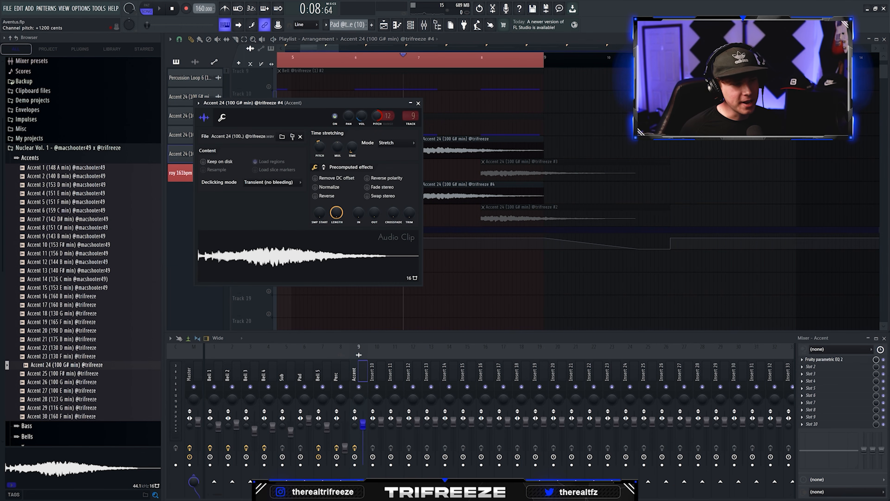
click(420, 104)
key(space)
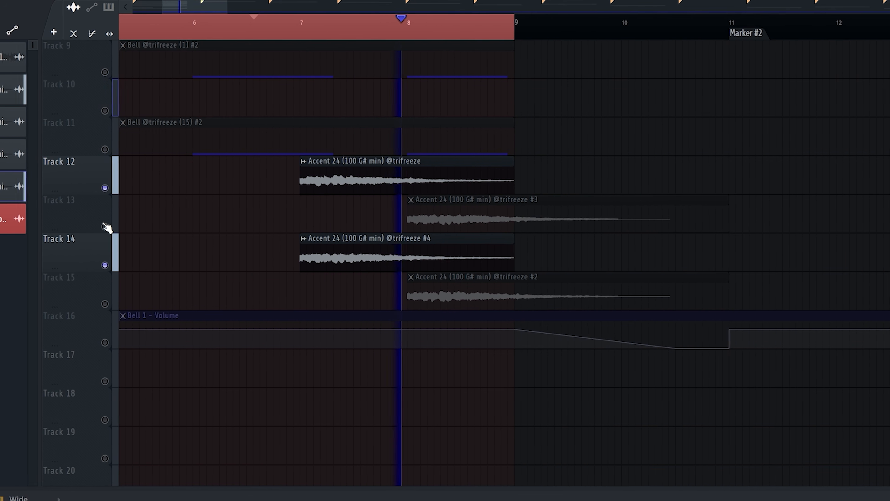
key(space)
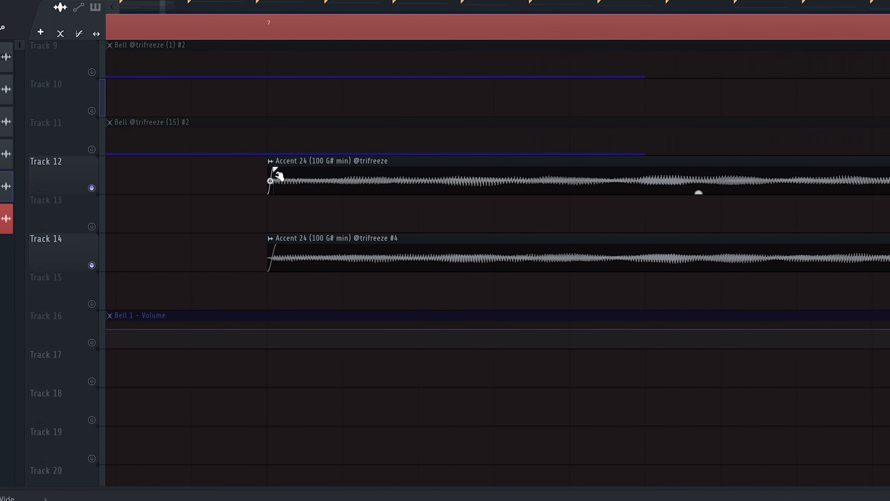
scroll(245, 212, down, 3)
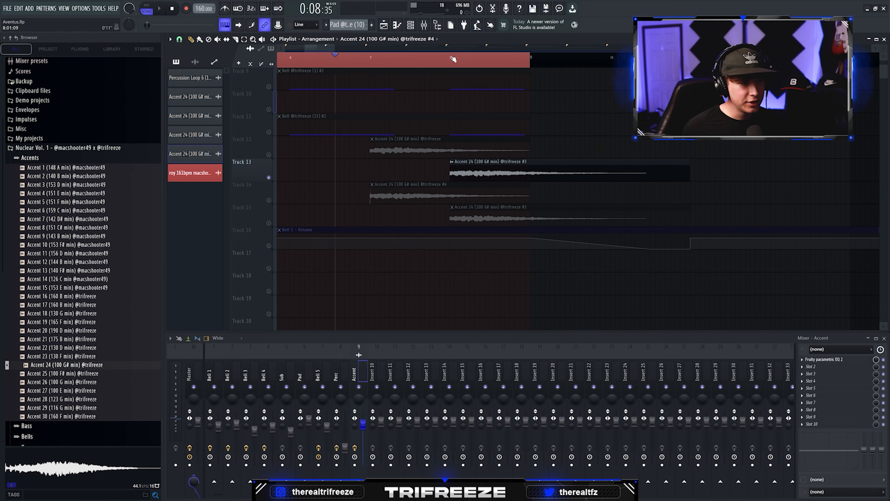
- Inspect the pitch and time-stretching settings of the Accent 24, Accent 24 #2 and Accent 24 #3 clips, closing each window
double_click(470, 158)
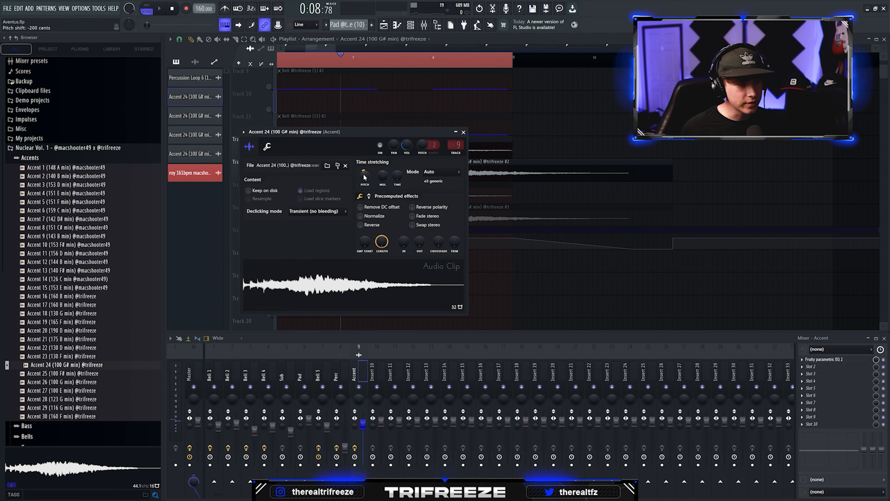
click(464, 133)
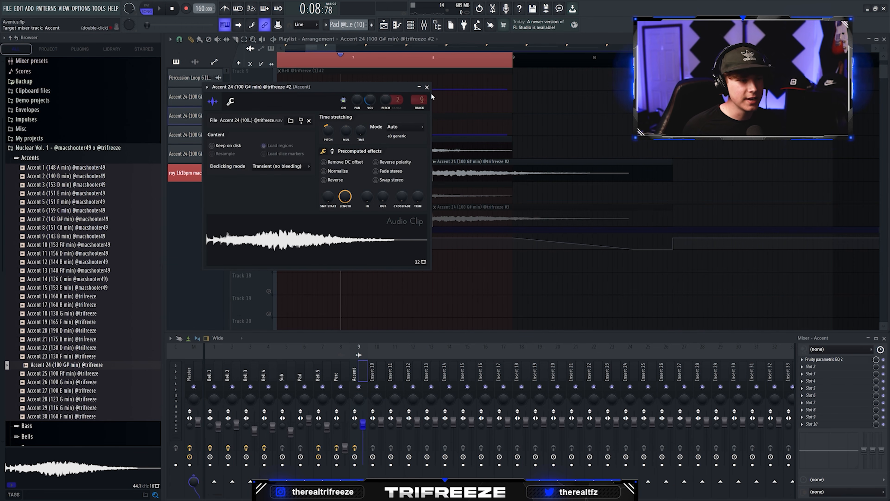
click(427, 87)
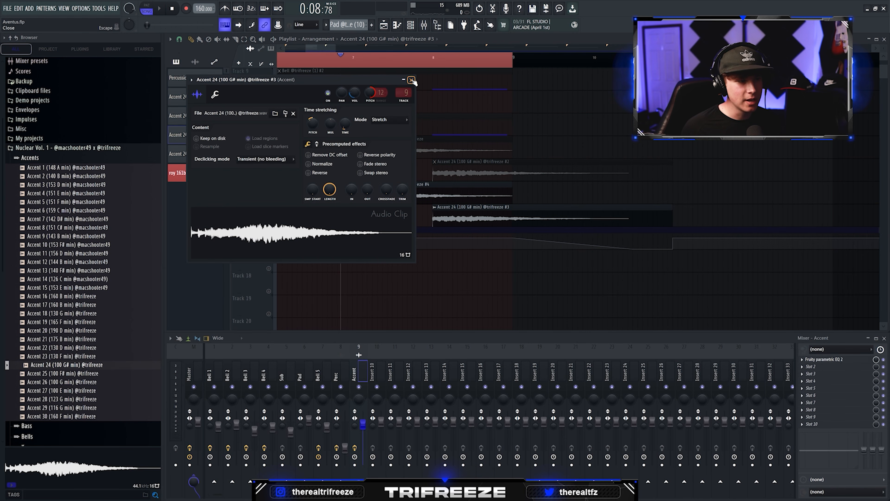
click(412, 80)
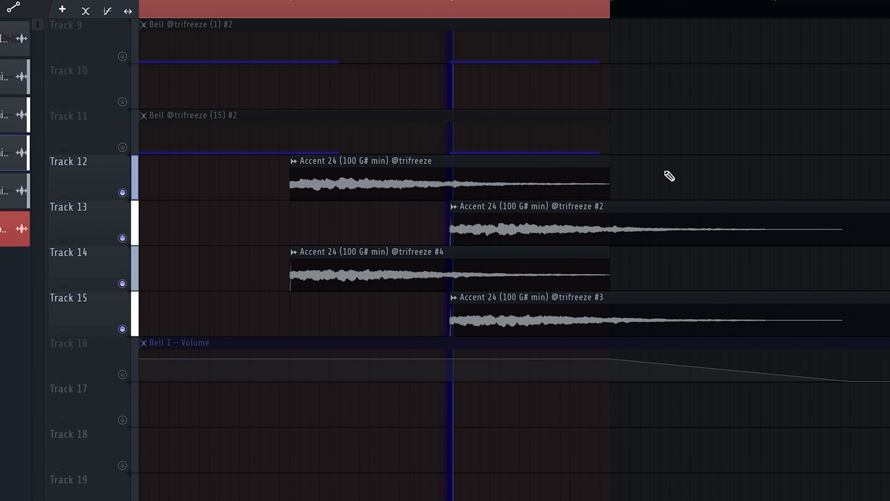
- Preview the four accent clips together, and play the full arrangement of the Marker #1 section with all tracks unmuted
scroll(264, 236, down, 8)
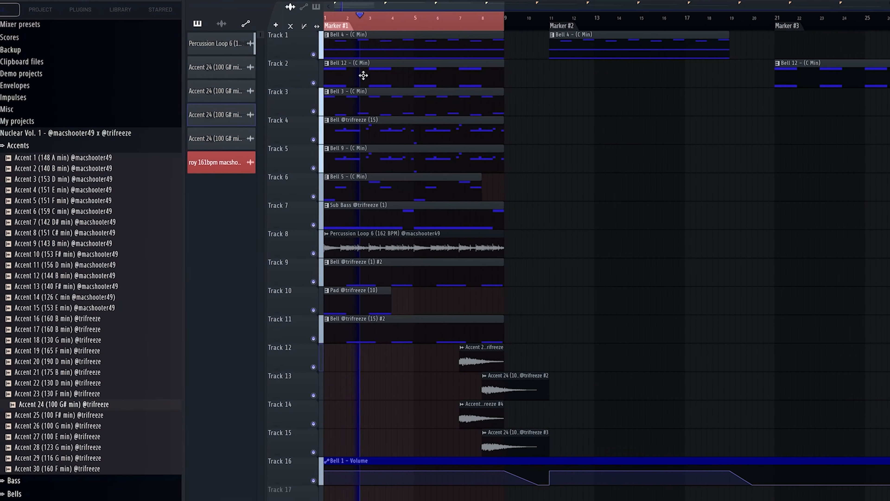
scroll(283, 93, up, 3)
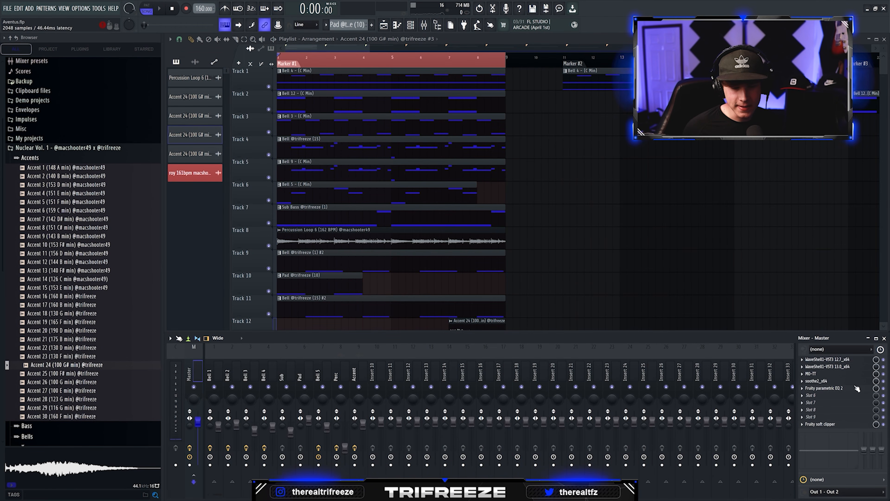
key(space)
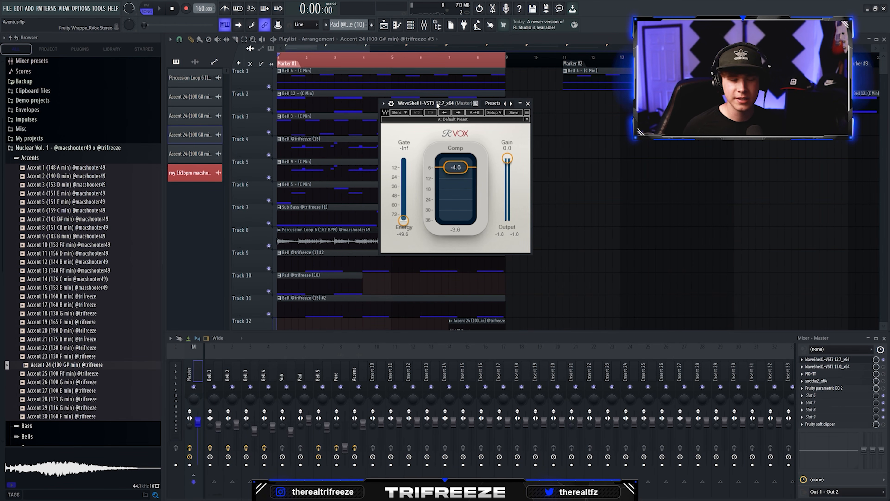
- Preview the melody with the R-Vox compressor on the Master, and close its window
key(space)
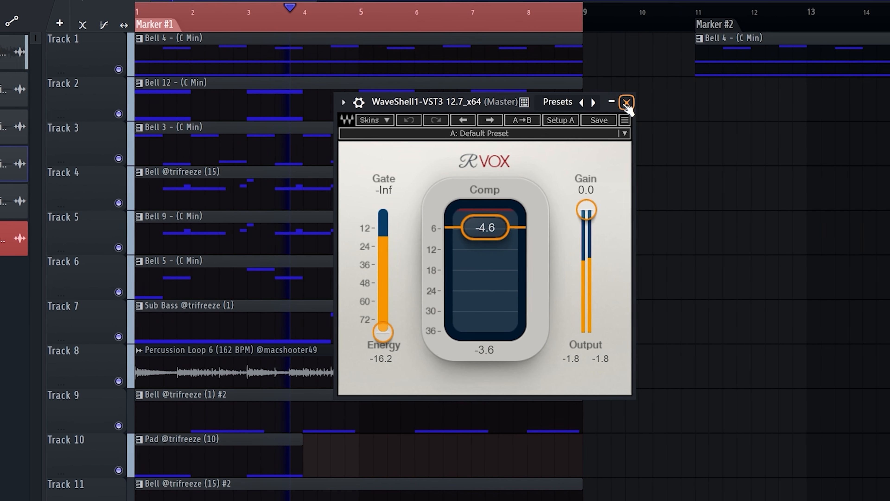
click(615, 103)
key(space)
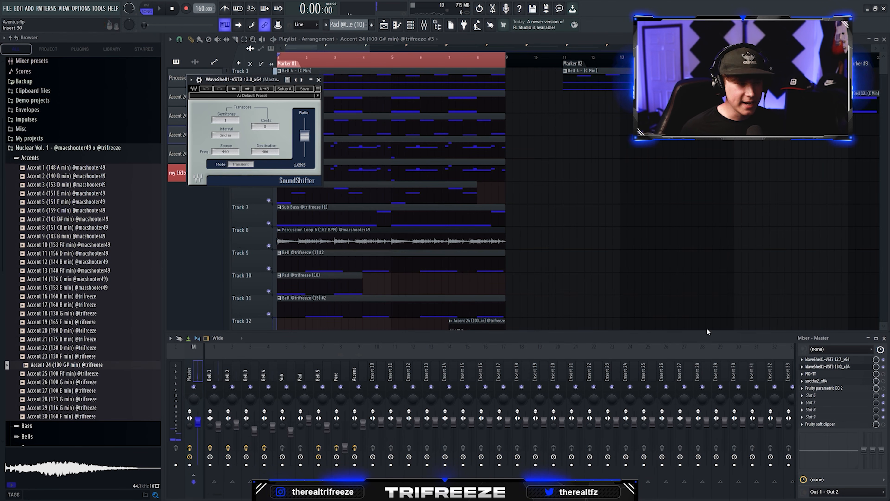
- Move the Master's SoundShifter window over the playlist and preview the melody through it
drag(227, 82, 375, 104)
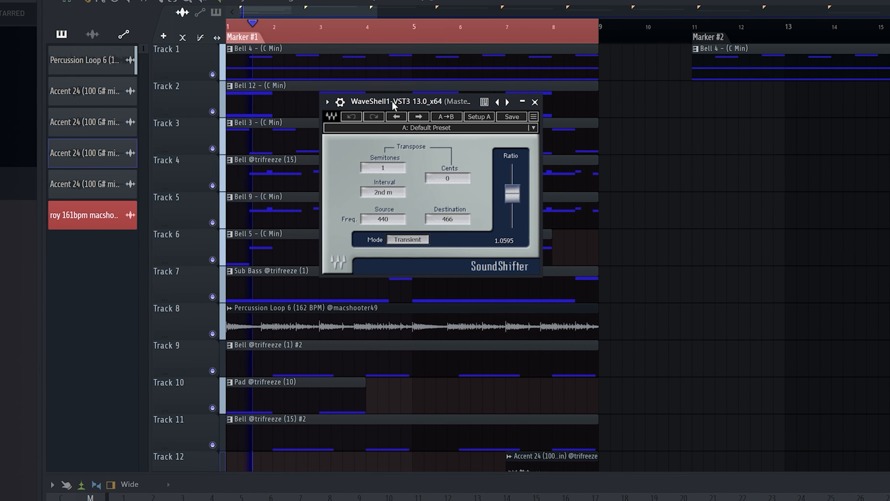
drag(386, 101, 691, 123)
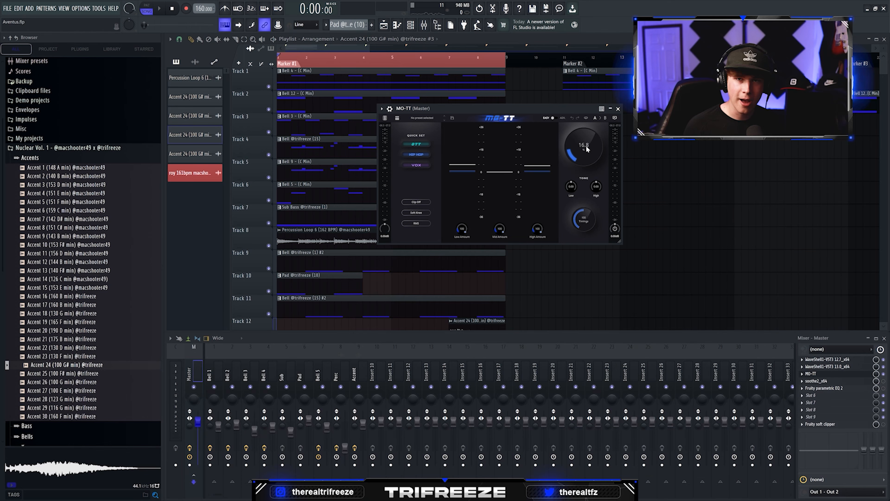
- Play the arrangement and set the Amount of MO-TT on the Master to 16.0
key(space)
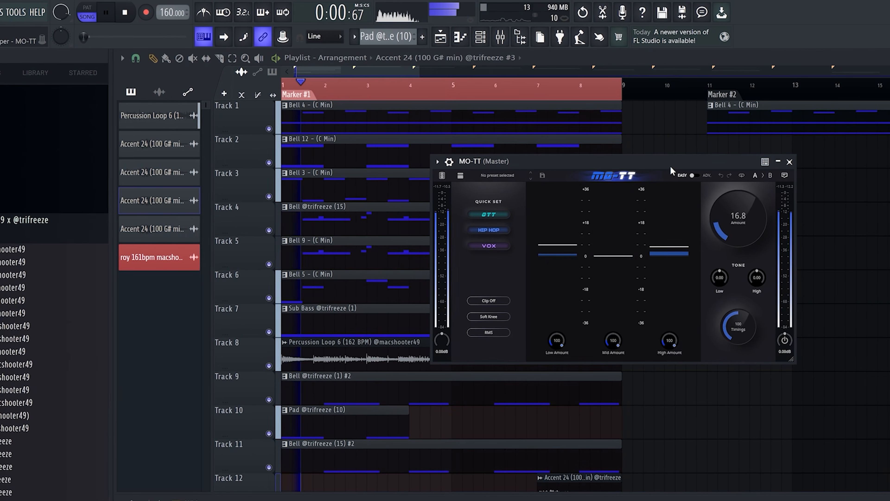
drag(588, 150, 589, 110)
drag(740, 163, 707, 228)
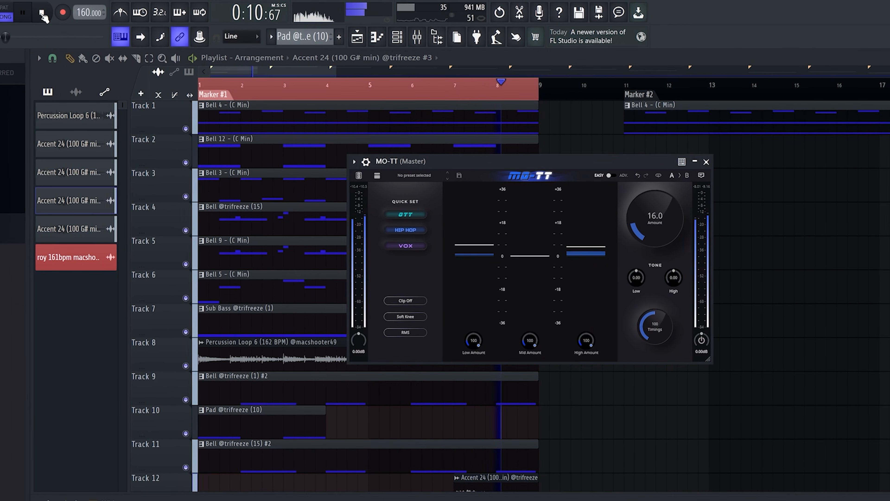
- Preview the Marker #1 section through the soothe2 effect on the Master and view its clips on all tracks
click(33, 13)
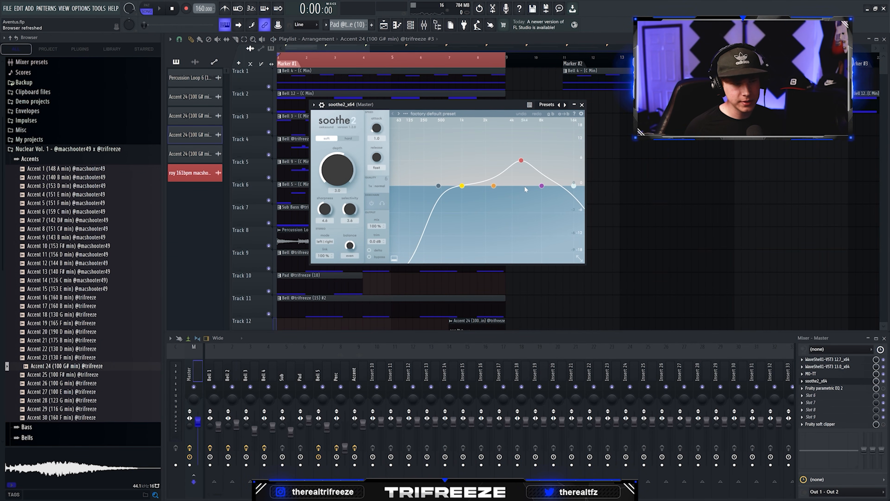
key(space)
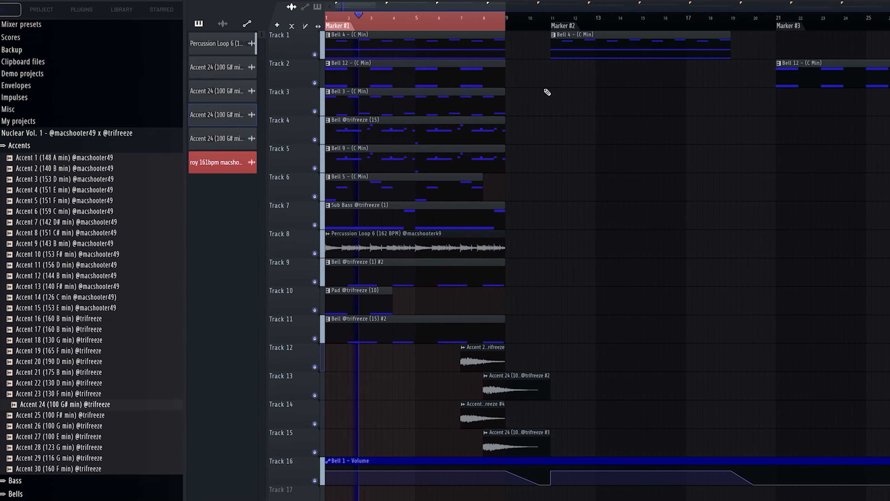
scroll(293, 92, up, 3)
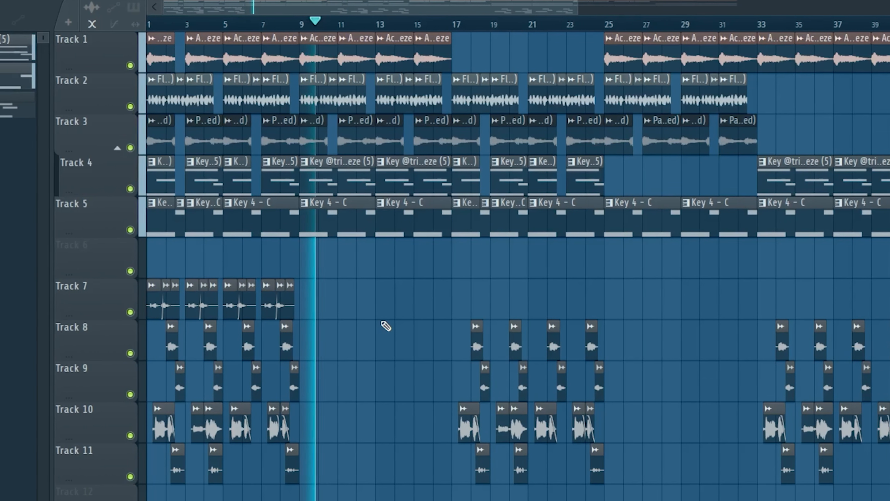
key(space)
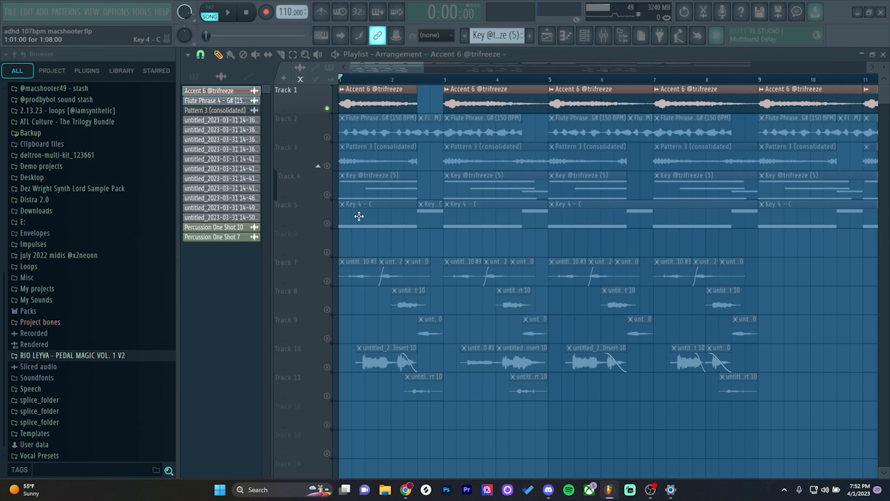
click(603, 38)
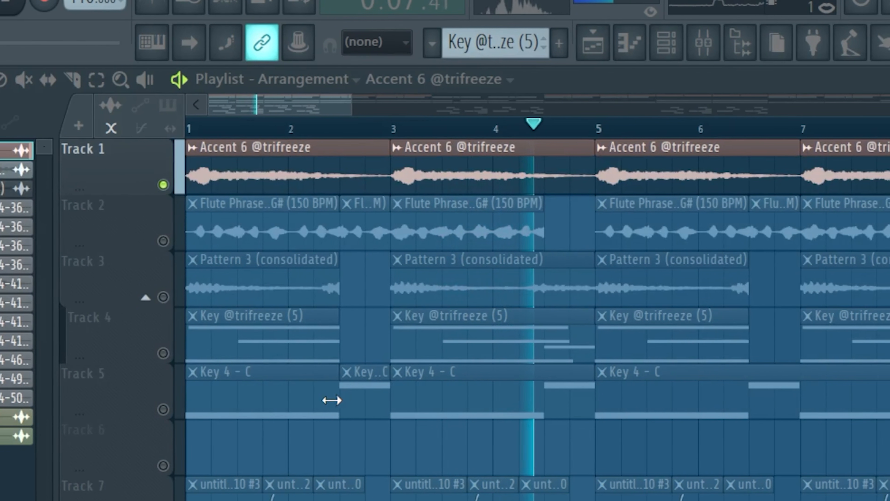
key(space)
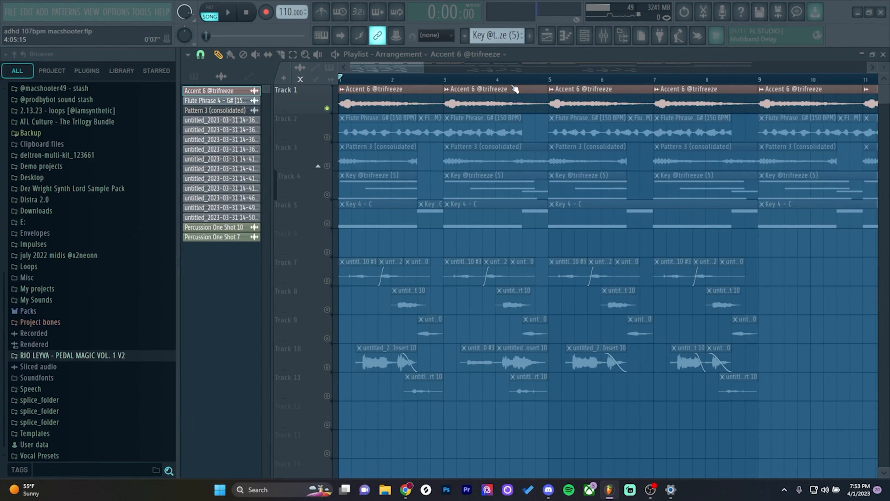
- Inspect HalfTime on the Accent 6 mixer track, preview the accent with it, and close its window and the mixer
key(F9)
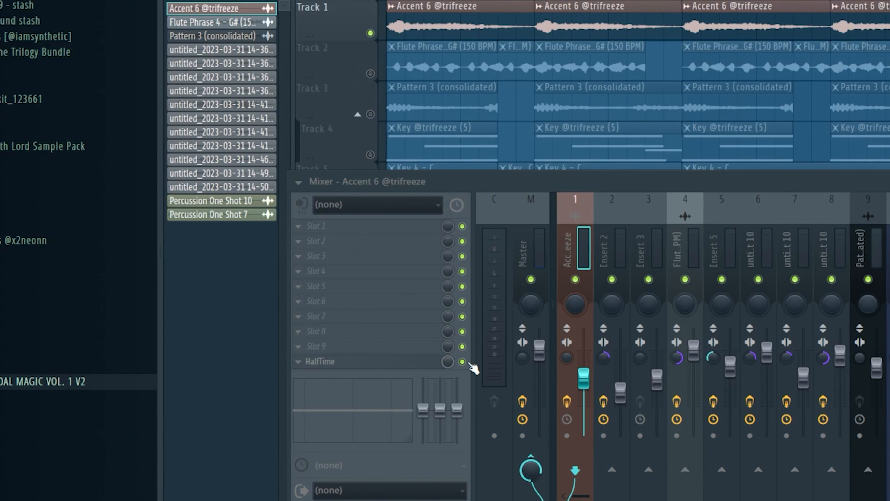
click(414, 362)
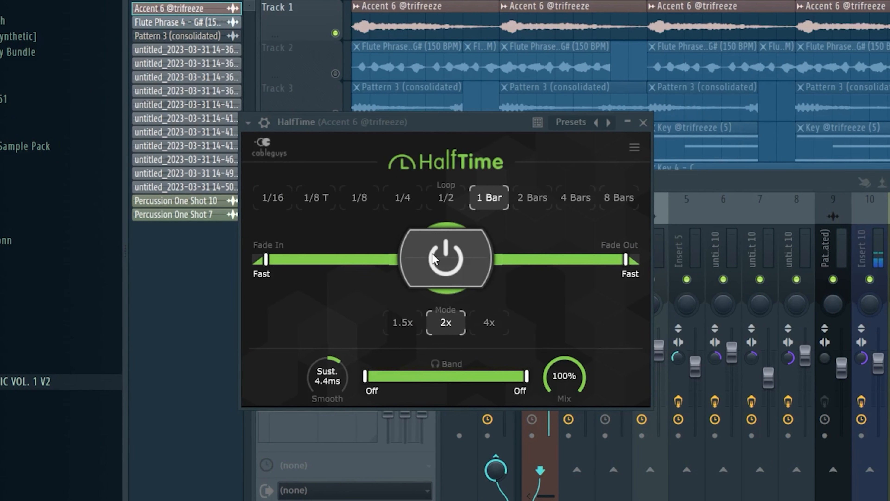
key(space)
key(Escape)
key(F9)
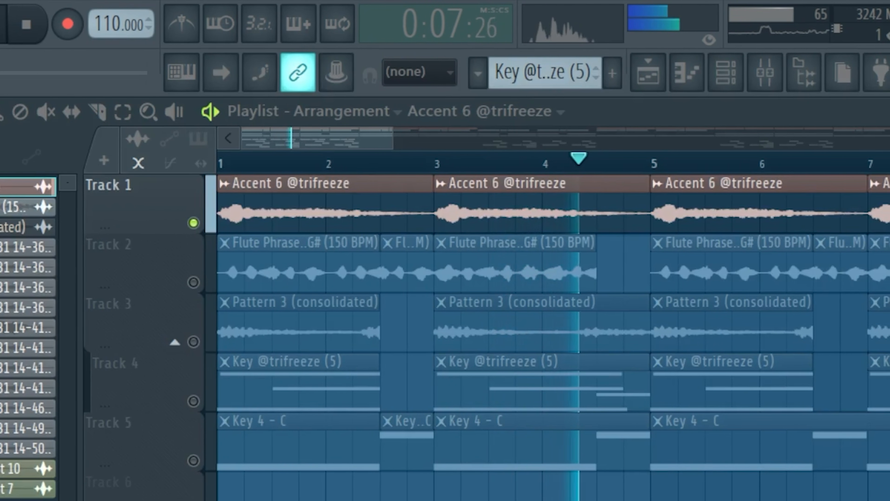
key(space)
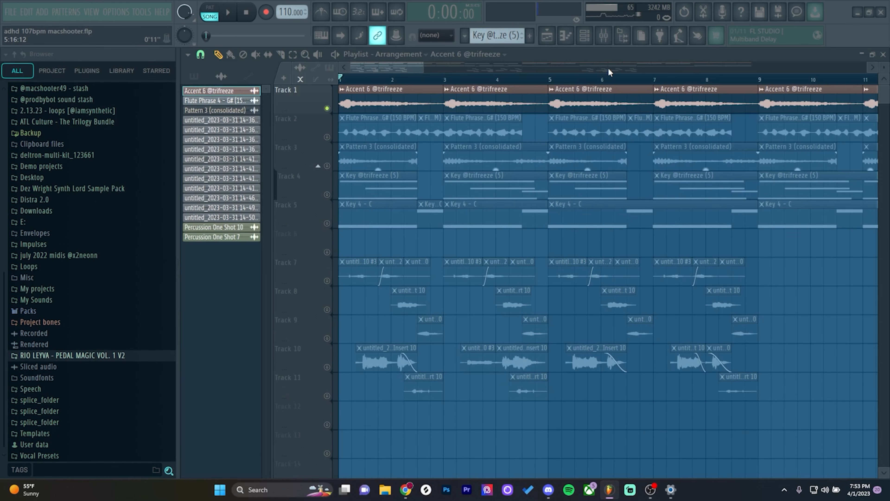
- Solo the Flute Phrase 4 track, preview it, and toggle Fruity parametric EQ 2 on its mixer track
ctrl+click(327, 137)
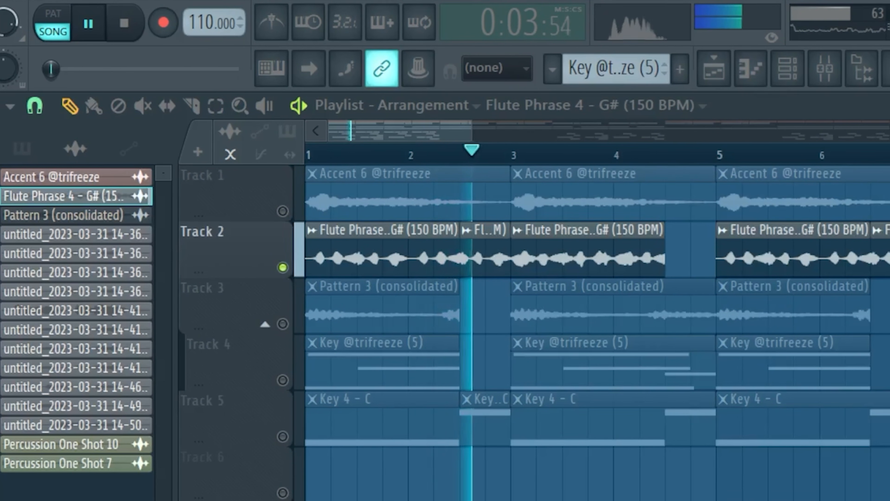
key(space)
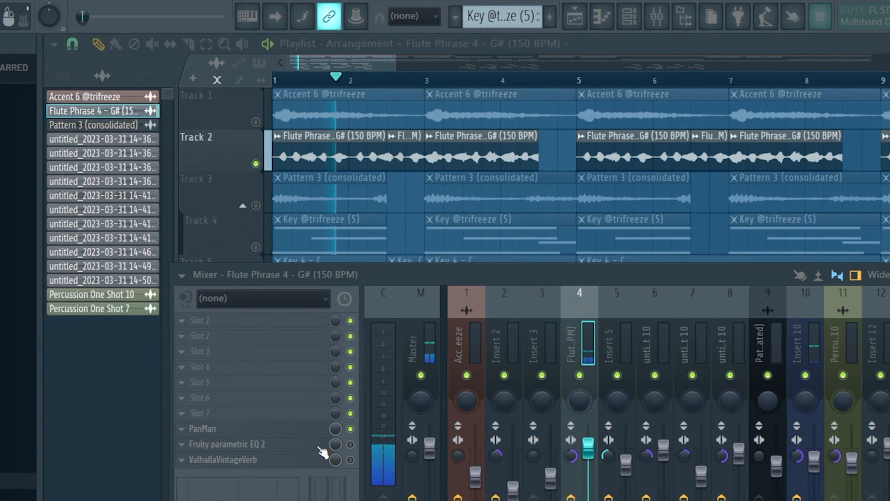
click(341, 444)
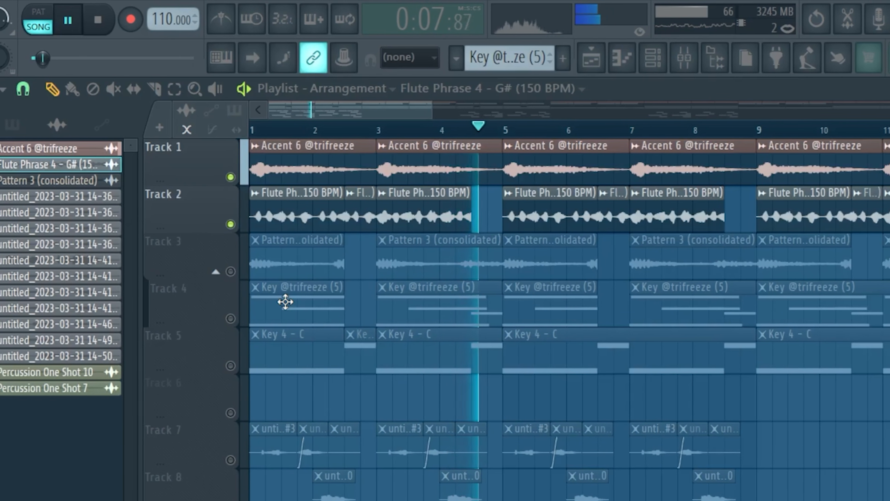
- Open the Pattern 3 (consolidated) clip's settings on Track 3, close them, and preview the layer with the accent and flute
click(672, 57)
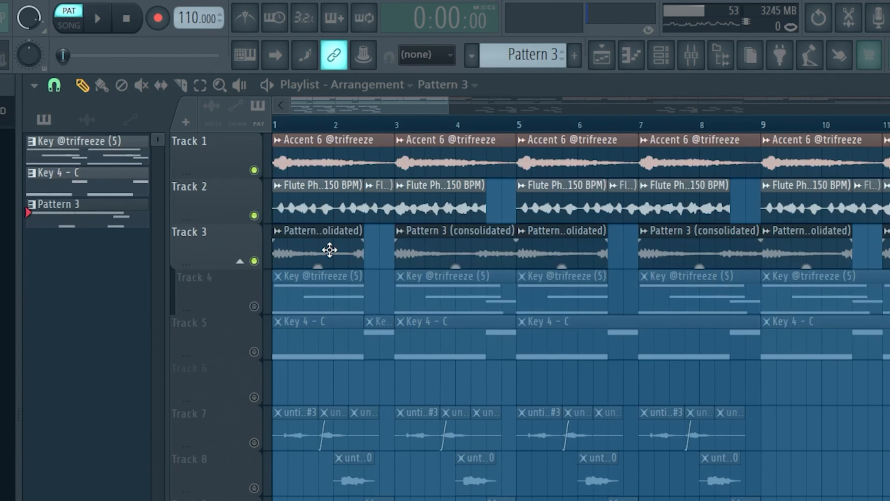
double_click(330, 250)
key(Escape)
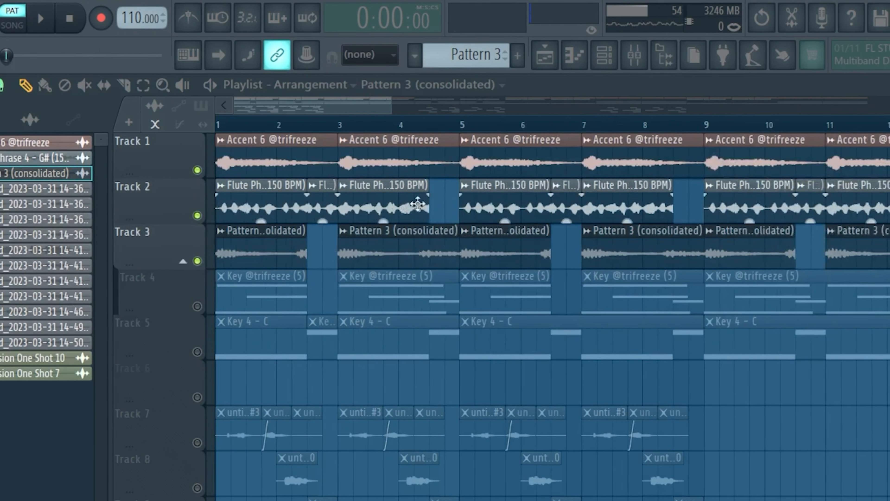
key(space)
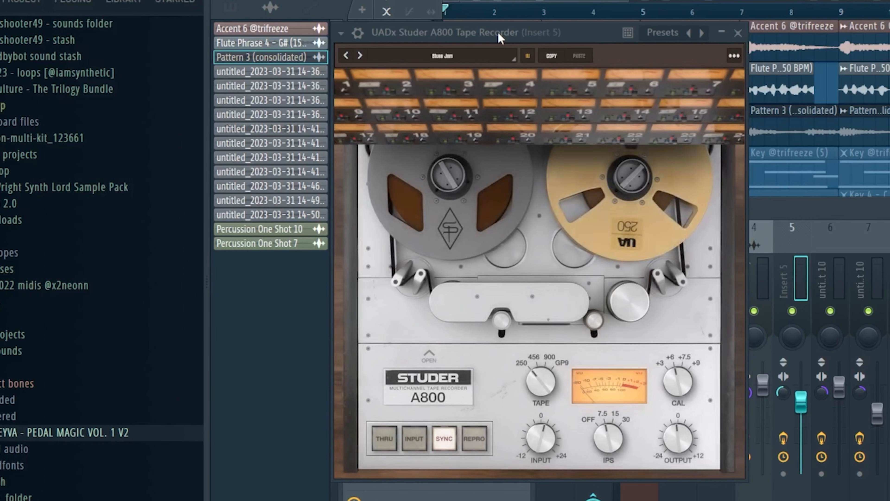
- Reposition the Studer A800 Tape Recorder window on Insert 5 and browse its presets, keeping Blues Jam
drag(500, 34, 561, 42)
click(529, 65)
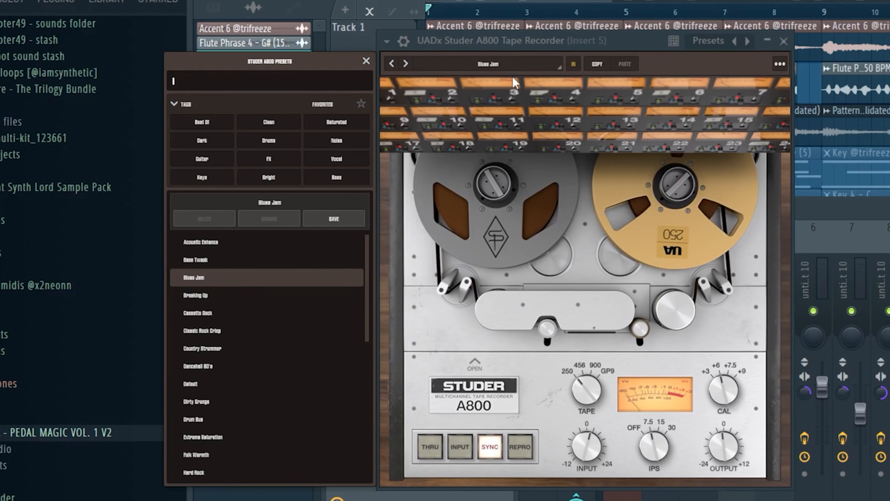
click(477, 59)
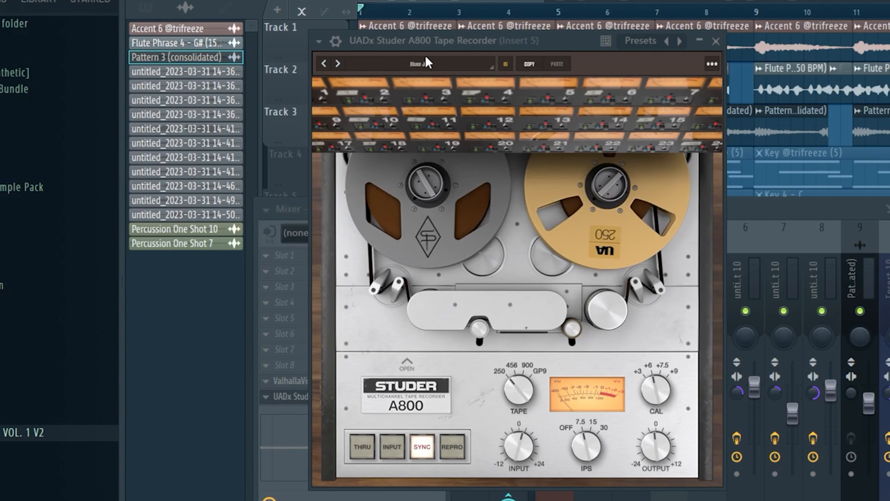
drag(478, 36, 389, 21)
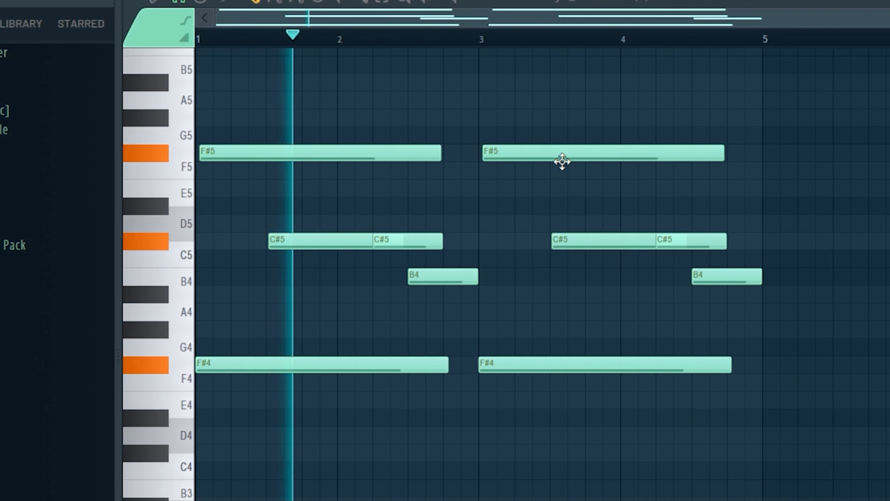
key(space)
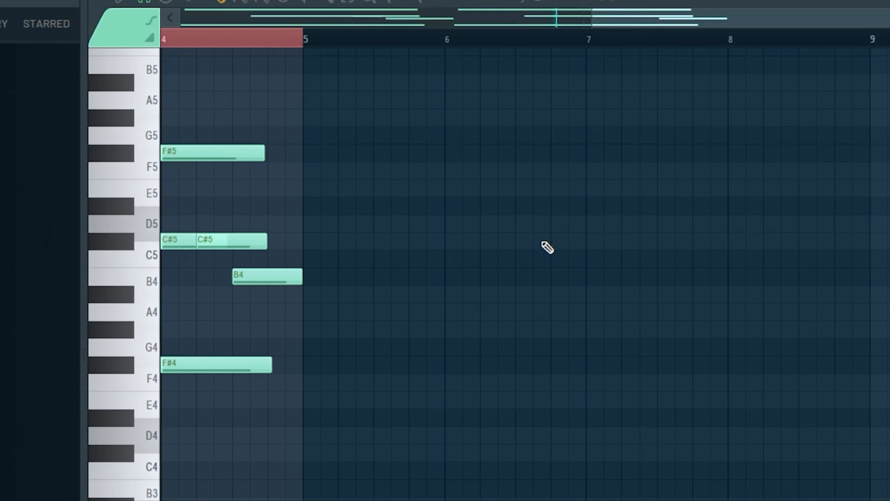
scroll(560, 251, left, 4)
key(ctrl+d)
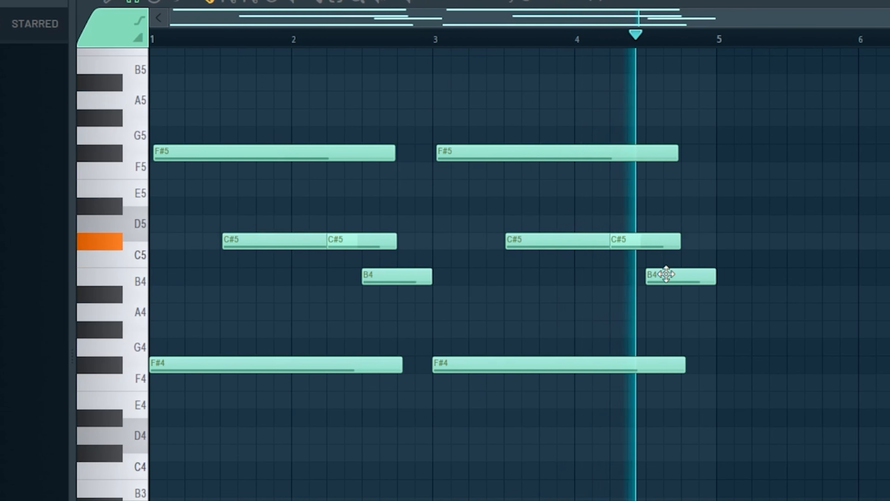
key(F5)
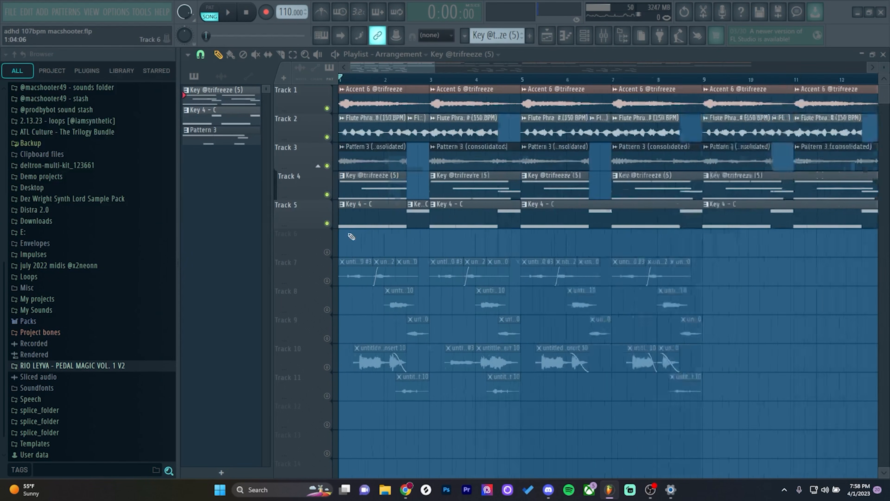
- Open the Key 4 - C pattern from Track 5 in the Piano roll and preview its bass notes
ctrl+scroll(394, 245, down, 5)
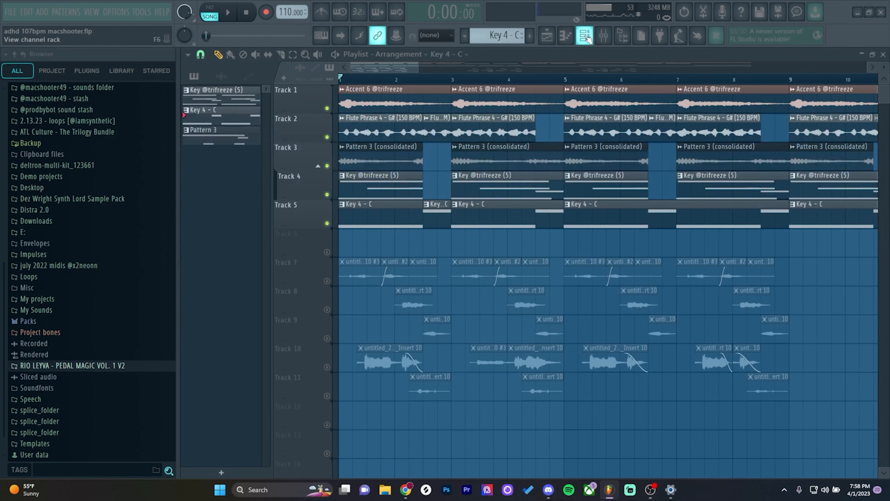
double_click(392, 219)
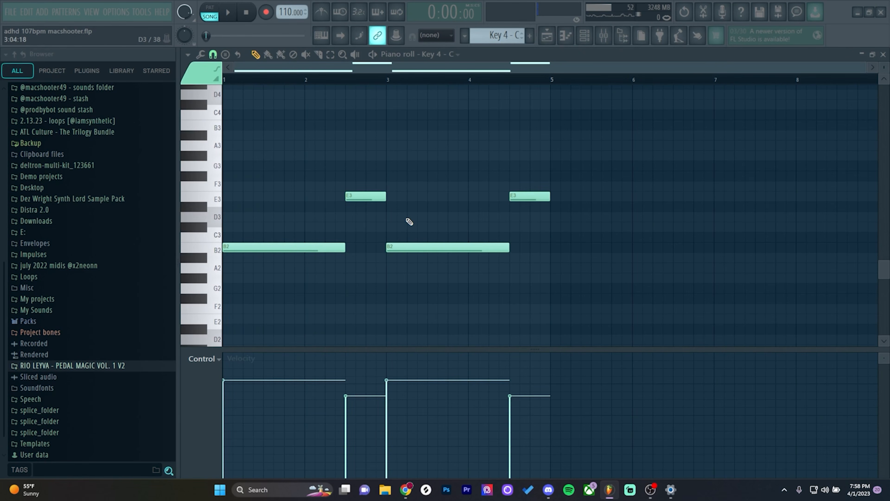
key(space)
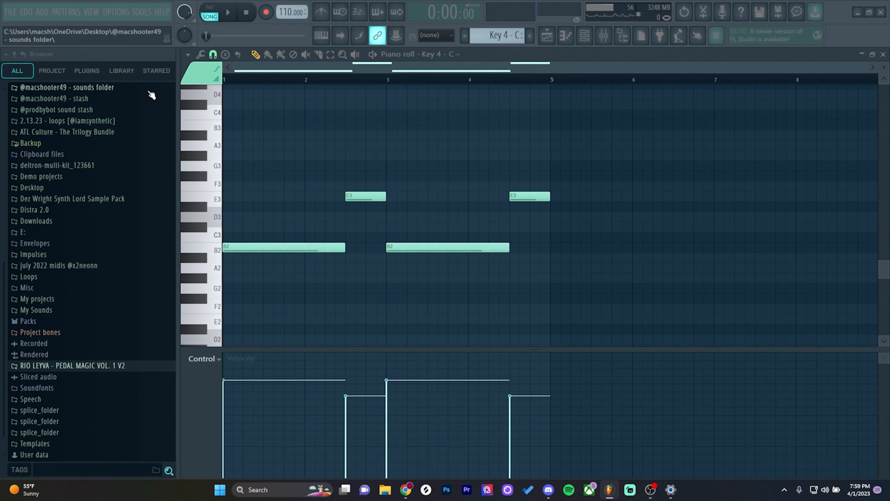
key(space)
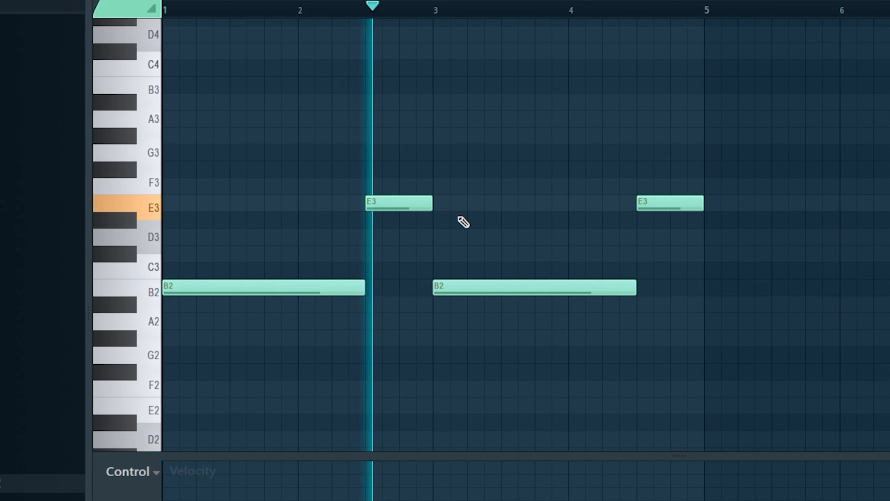
key(space)
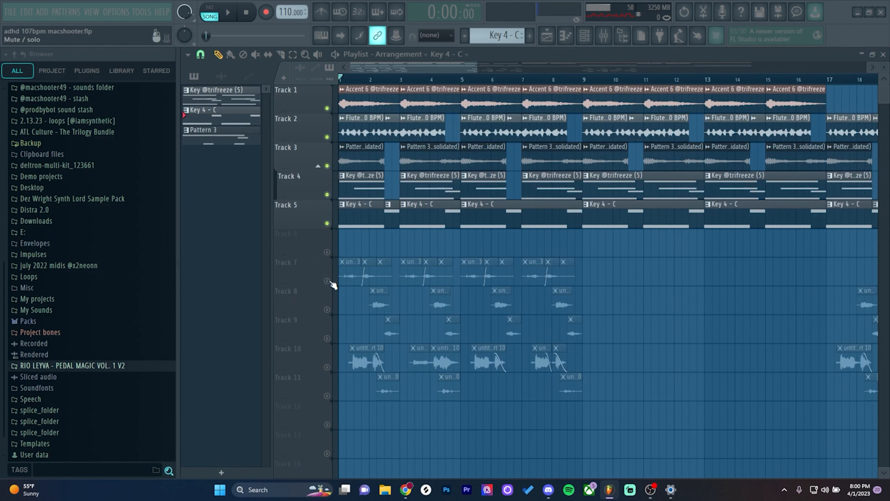
- Solo the recorded clips on Tracks 7 to 11, preview them together, and unmute the other tracks
click(328, 281)
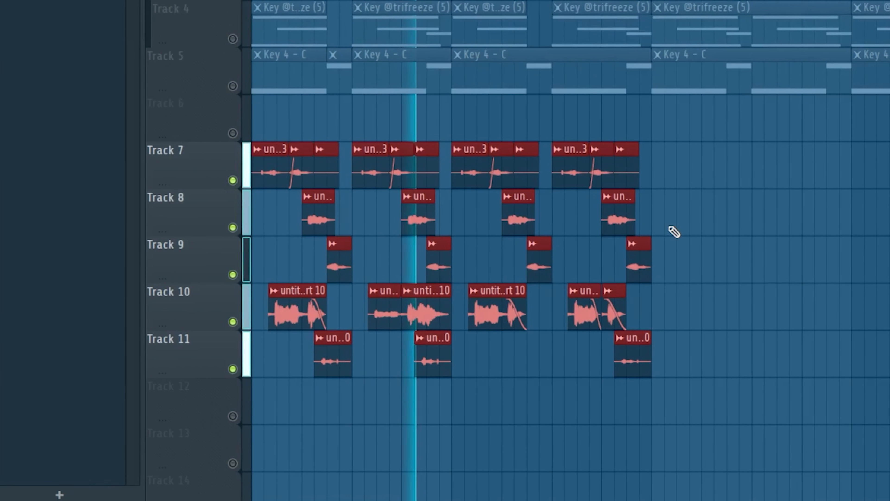
key(space)
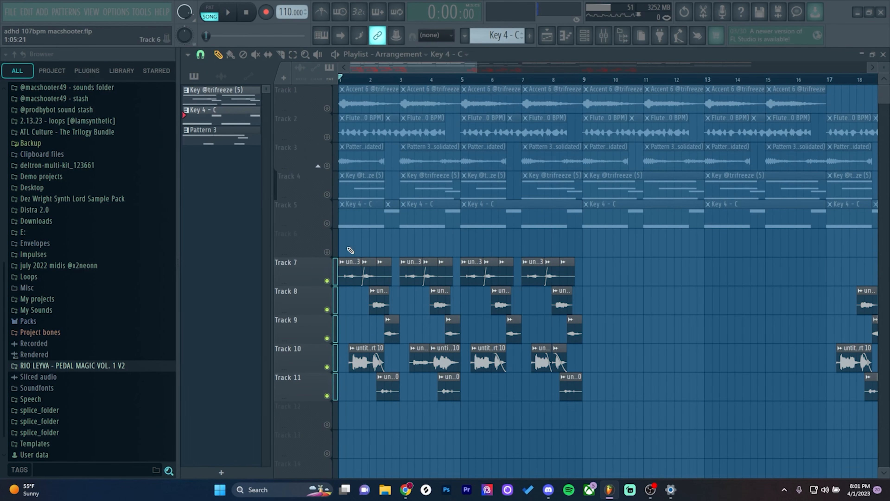
click(331, 253)
- Inspect the ValhallaVintageVerb, MAutoPitch and Scheps 73 Mono effects on Insert 10, moving the plugin window clear of the mixer
key(F9)
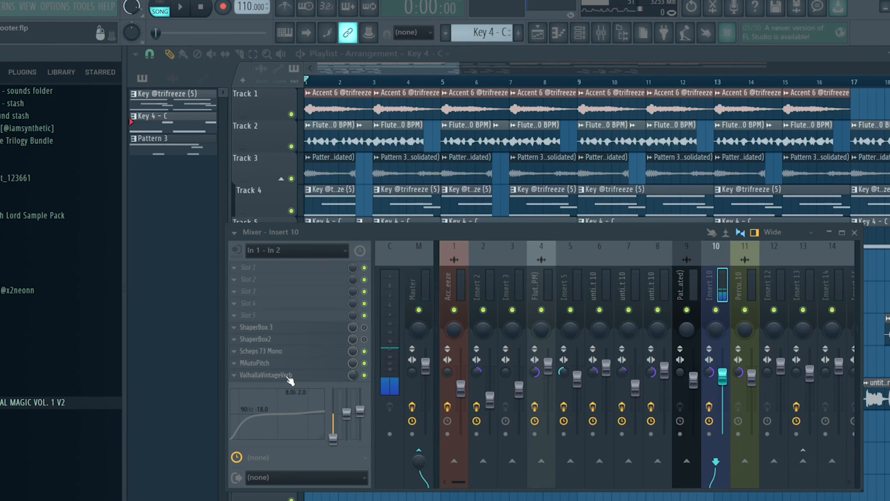
click(372, 377)
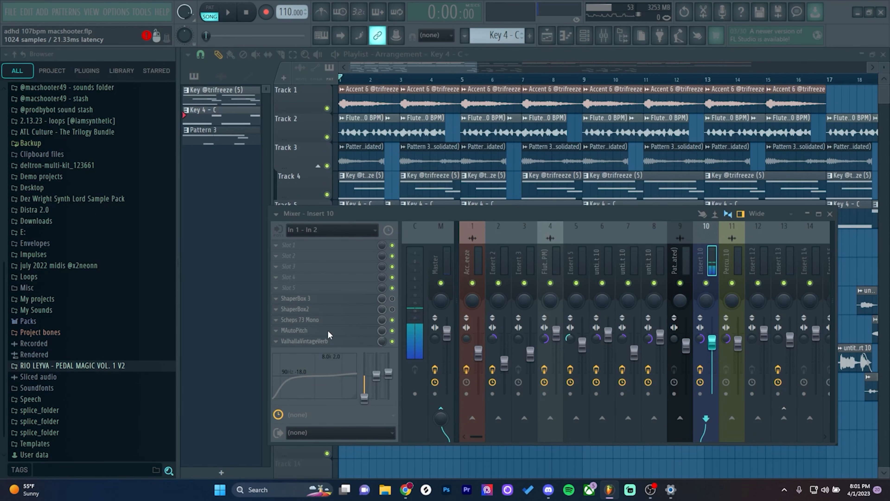
click(329, 330)
drag(420, 209, 450, 106)
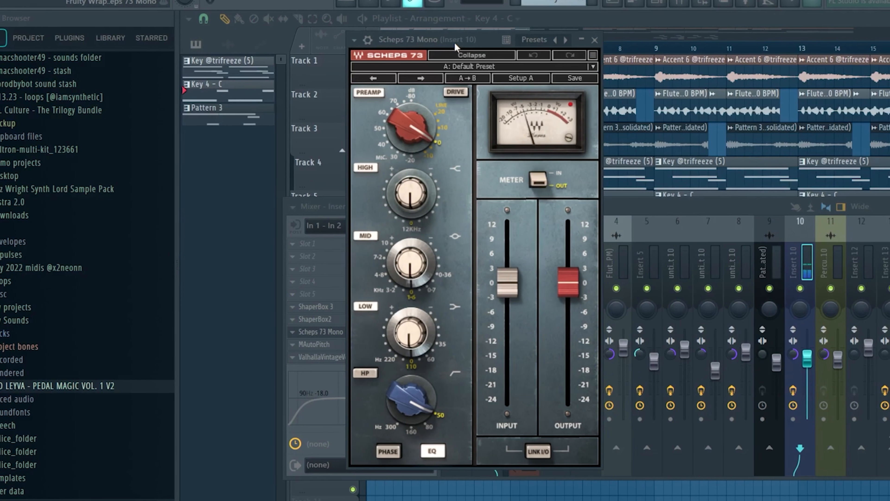
- Inspect ShaperBox 3 on Insert 10 and preview the soloed clips on Tracks 7 to 11
mouse_move(422, 117)
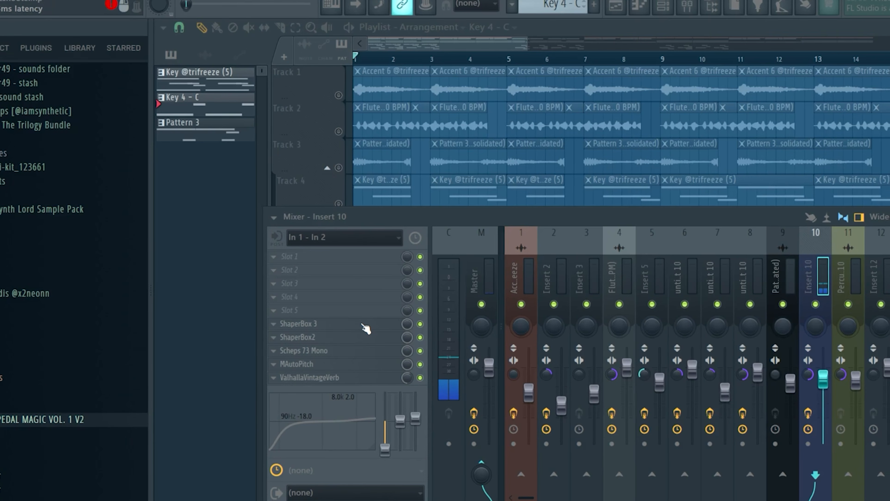
click(347, 290)
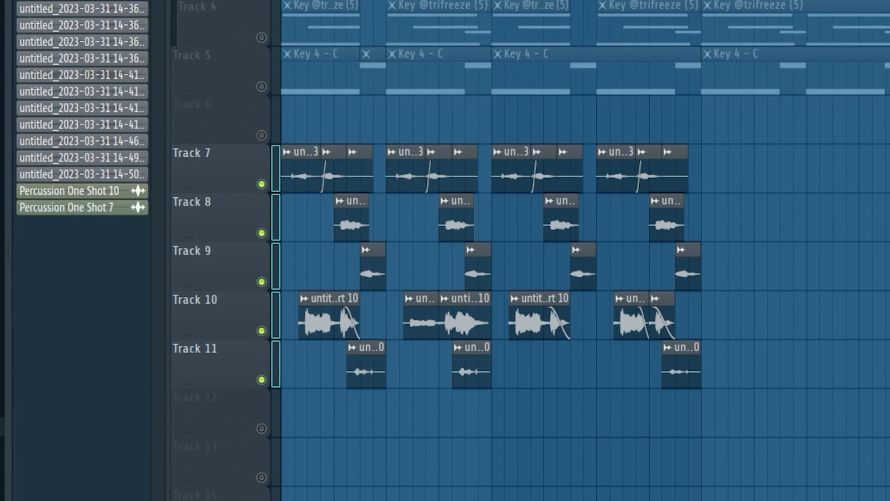
key(space)
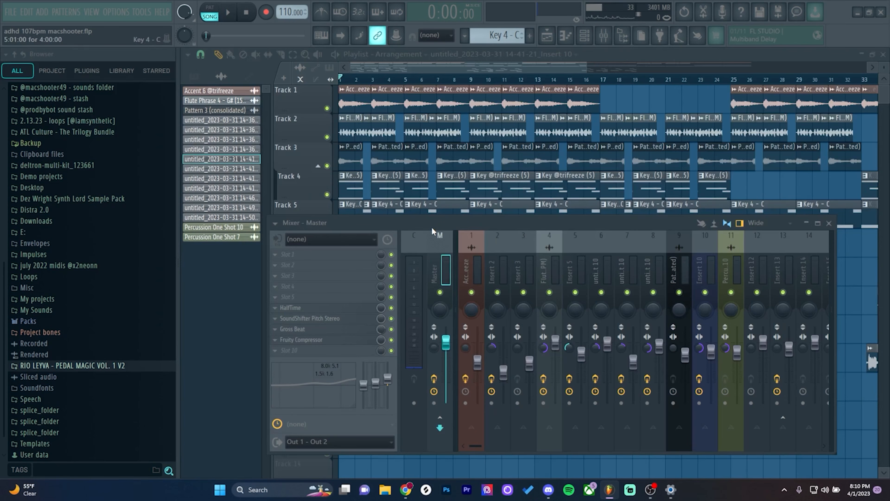
- Preview the full arrangement with the Master effects bypassed, skipping ahead in the playlist and showing the mixer levels during playback
drag(440, 229, 424, 228)
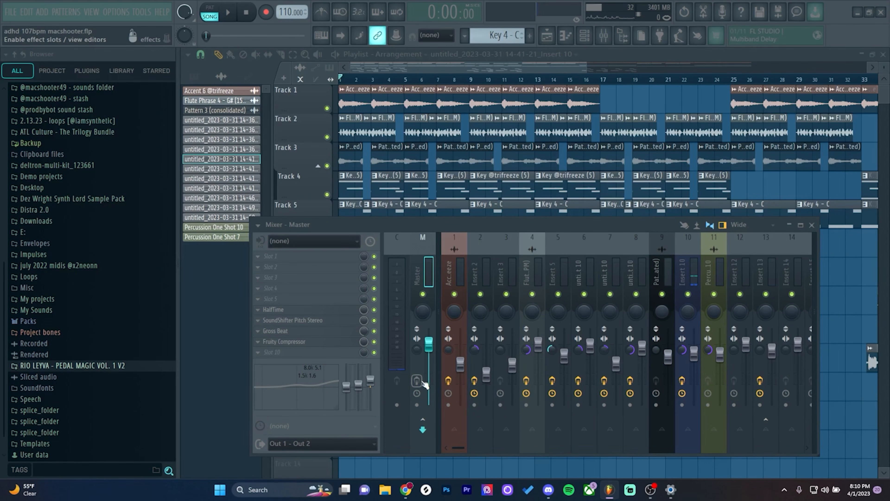
key(F9)
key(space)
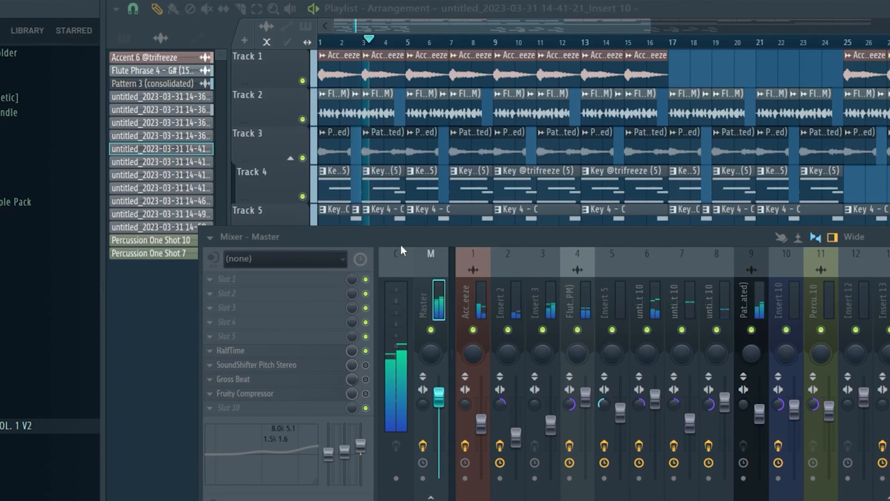
key(F9)
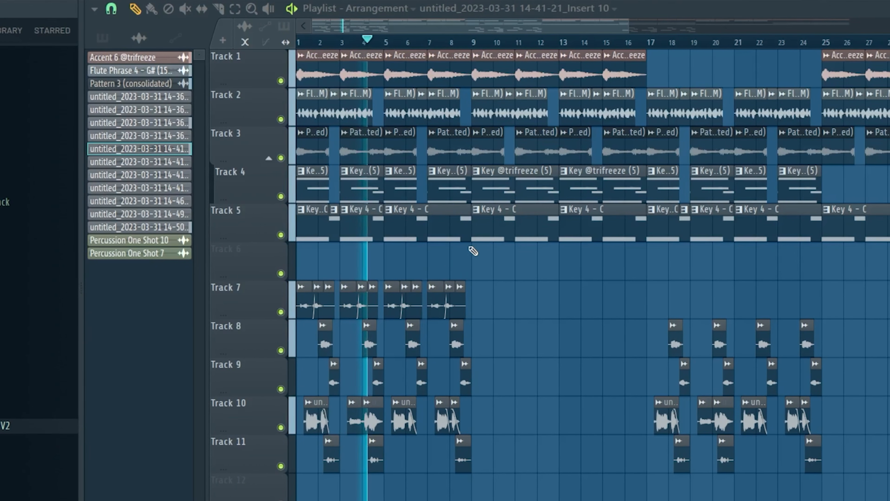
click(602, 41)
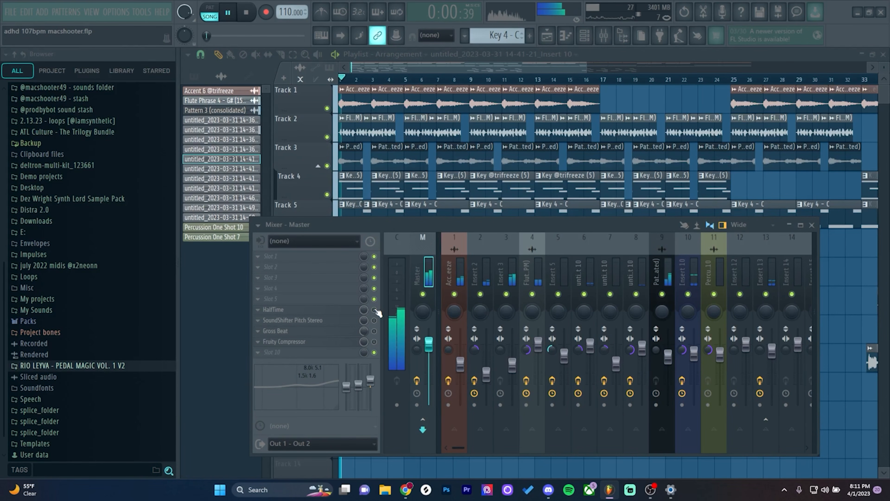
- Enable and inspect the HalfTime and SoundShifter Pitch Stereo effects on the Master track
click(331, 312)
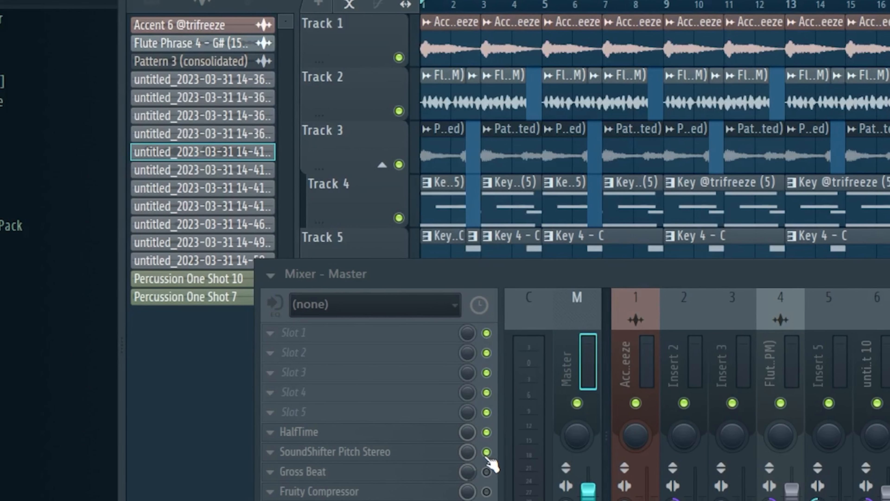
click(417, 453)
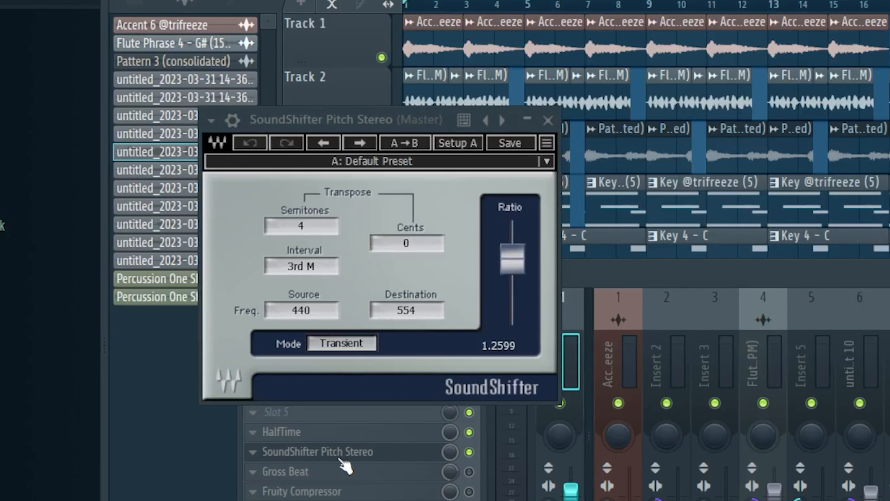